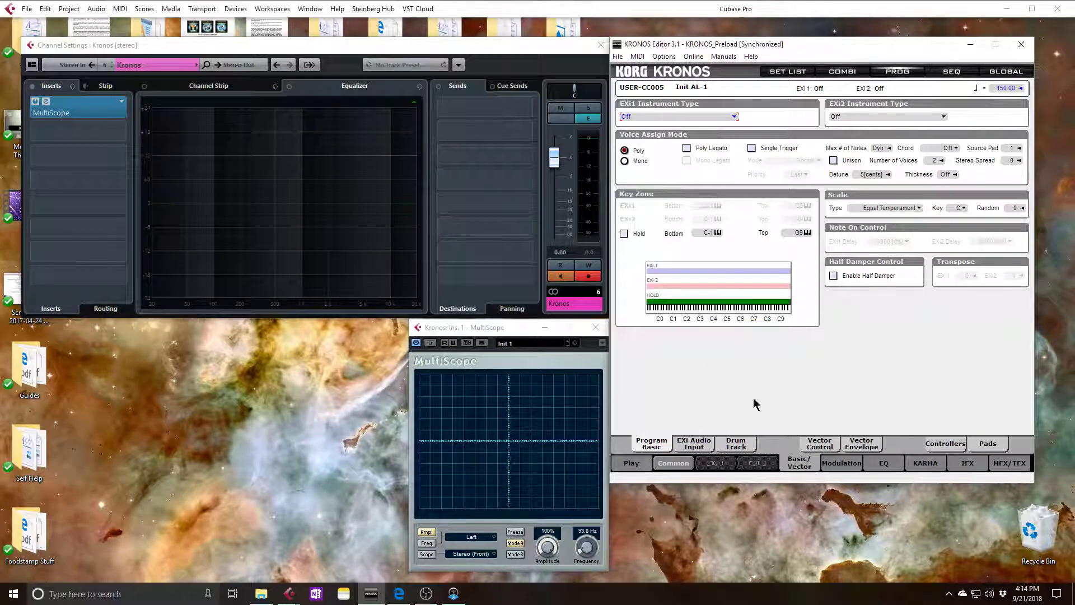
# Step: Make AL-1 Analog Synthesizer the EXi1 engine and set both oscillator waveforms to Pulse
pyautogui.click(734, 117)
pyautogui.click(748, 135)
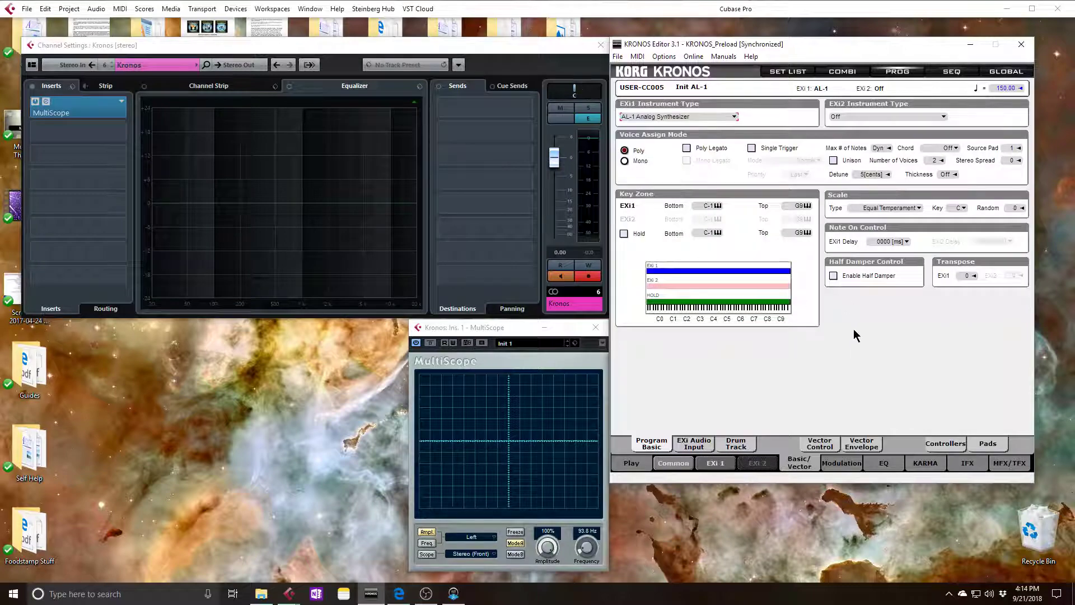
pyautogui.click(717, 462)
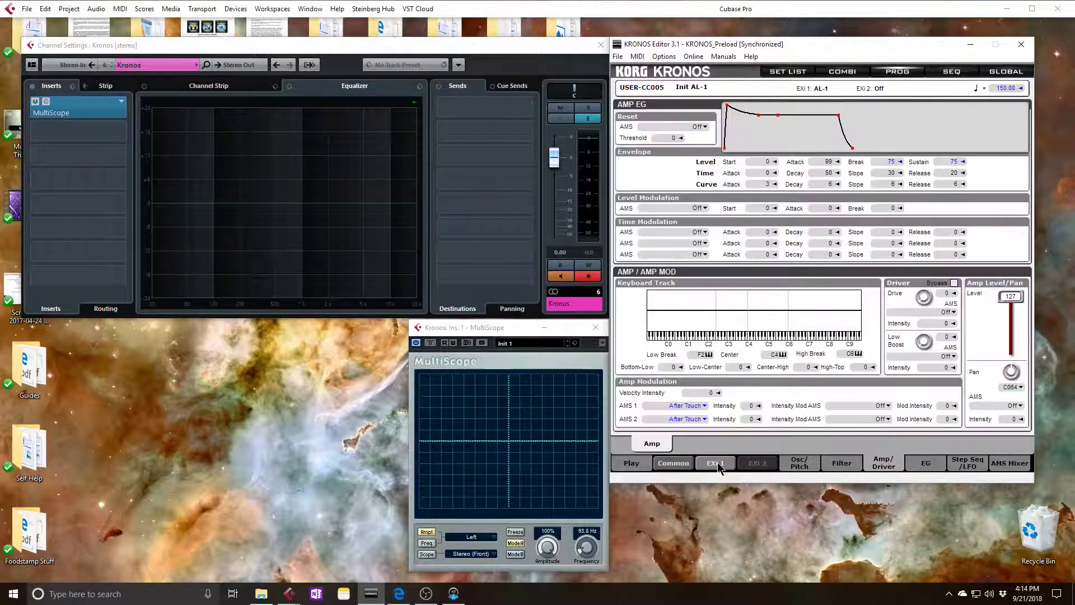
pyautogui.click(806, 462)
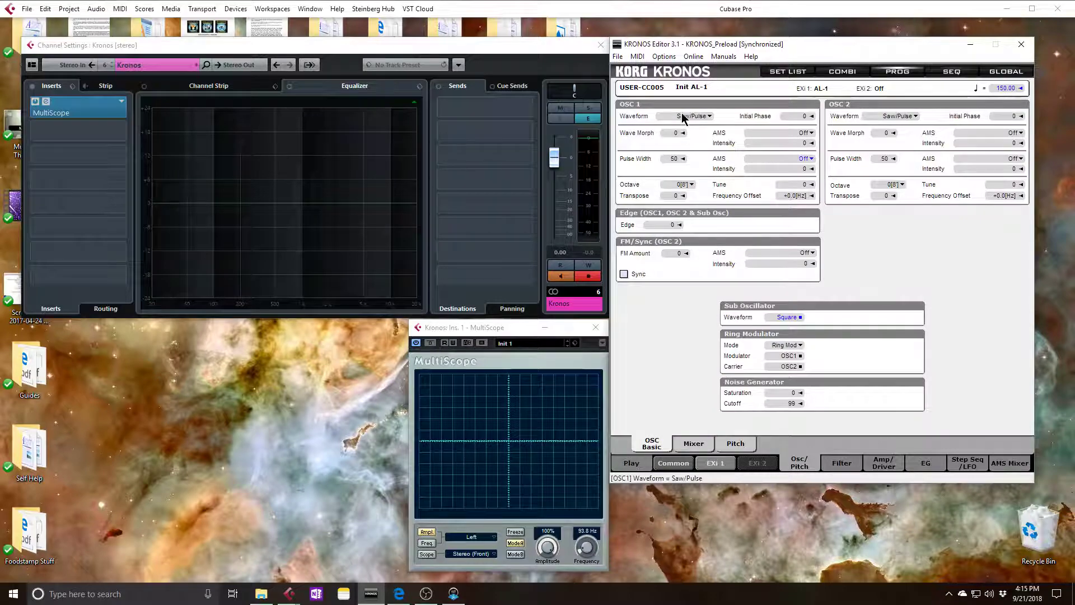
pyautogui.scroll(1, 683, 117)
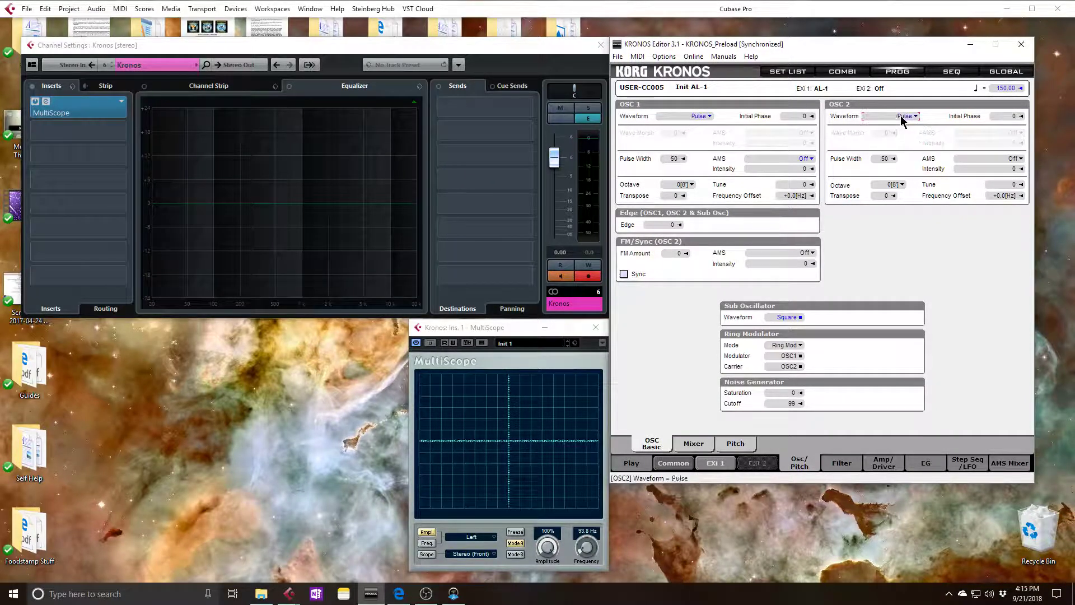
# Step: Set the OSC 1 and OSC 2 mixer levels to 50
pyautogui.click(693, 444)
pyautogui.scroll(-10, 689, 156)
pyautogui.scroll(1, 703, 160)
pyautogui.scroll(-10, 692, 124)
pyautogui.scroll(4, 692, 125)
# Step: Route the filters in Parallel and set OSC 2 Balance to 99
pyautogui.click(848, 466)
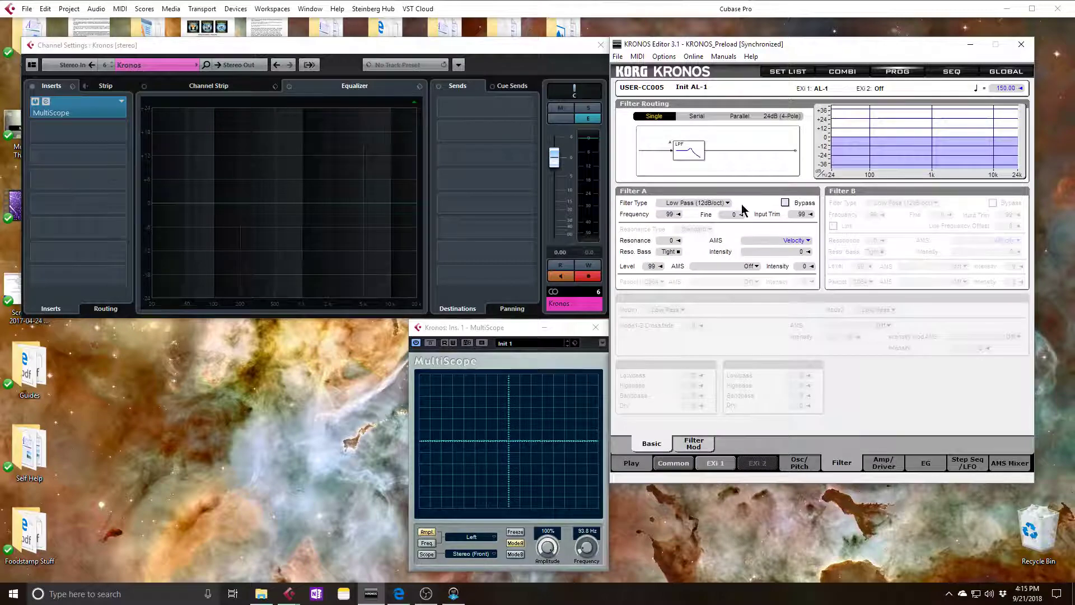
pyautogui.click(739, 116)
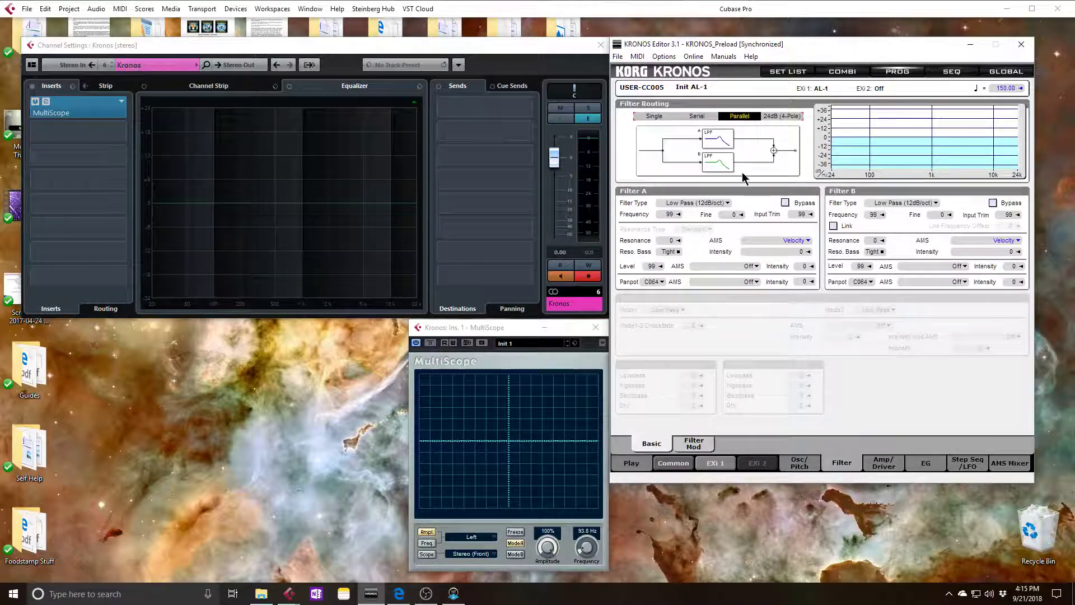
pyautogui.click(804, 464)
pyautogui.moveTo(861, 152); pyautogui.dragTo(851, 81)
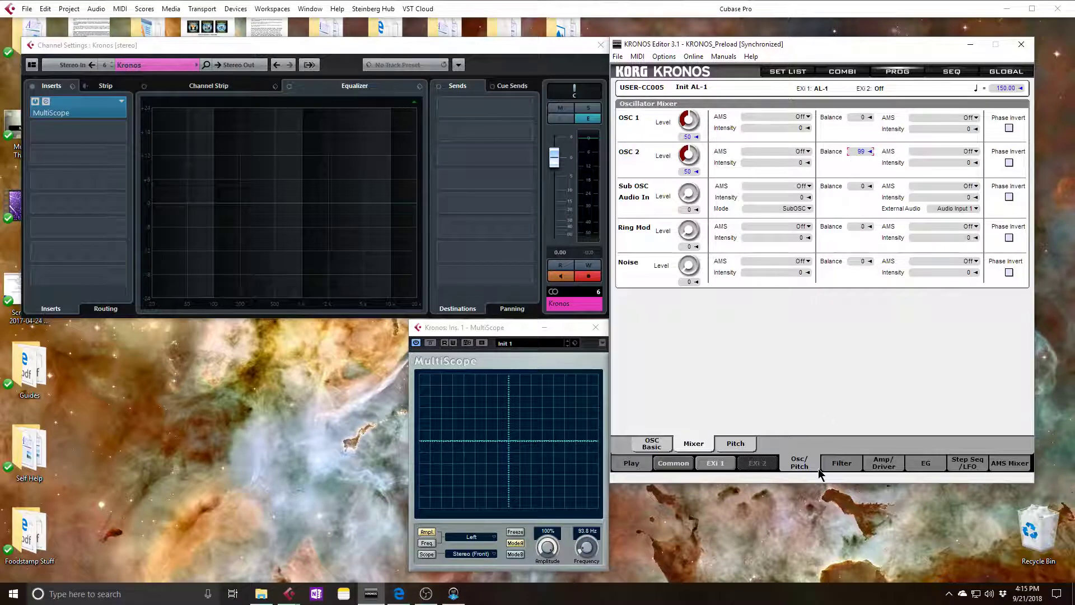
# Step: Change the Filter A type to Multi Filter
pyautogui.click(842, 463)
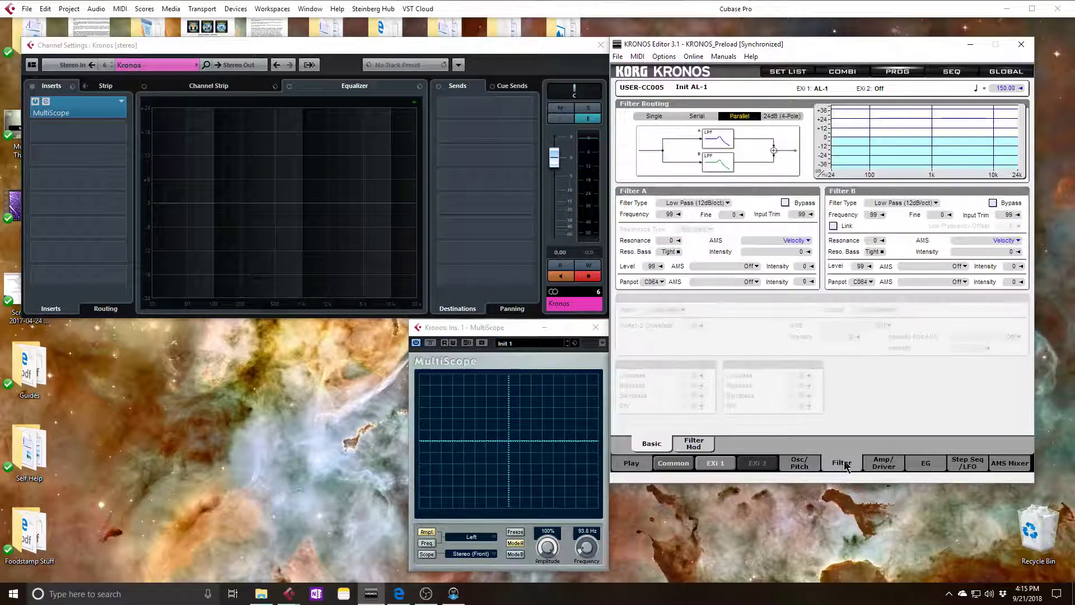
pyautogui.click(727, 203)
pyautogui.click(764, 262)
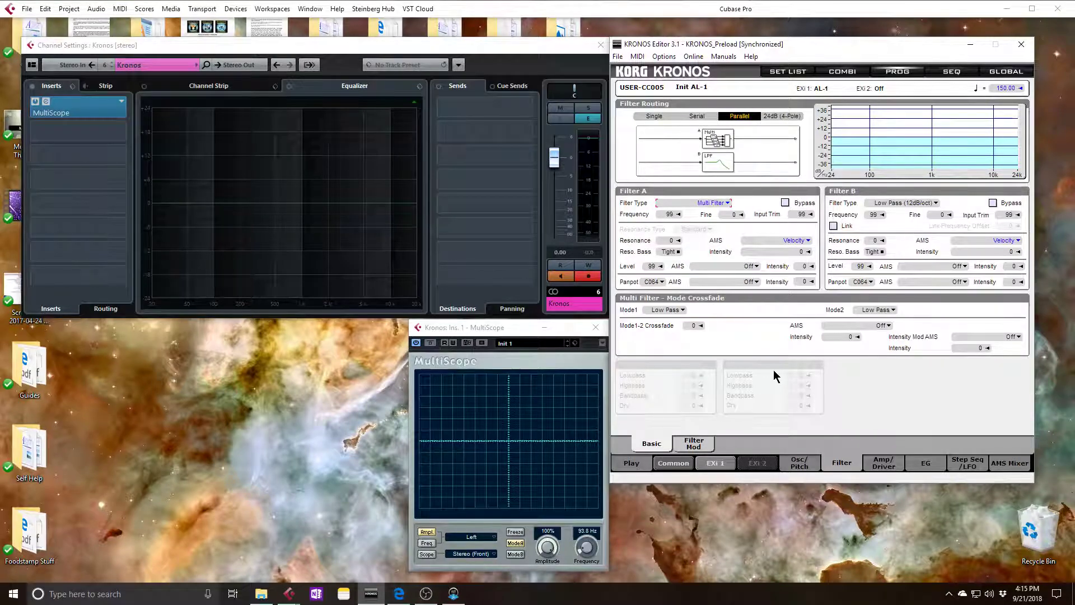
pyautogui.click(683, 309)
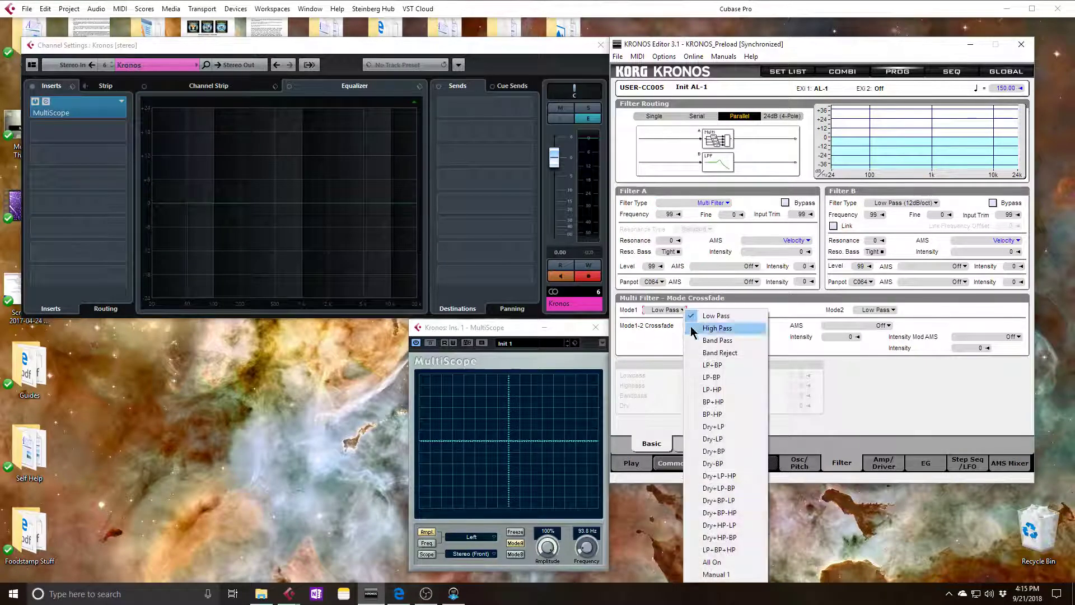
# Step: Set Mode1 to Manual 1 with Dry +99 and Mode2 to Manual 2 with Dry -99
pyautogui.click(709, 574)
pyautogui.click(893, 310)
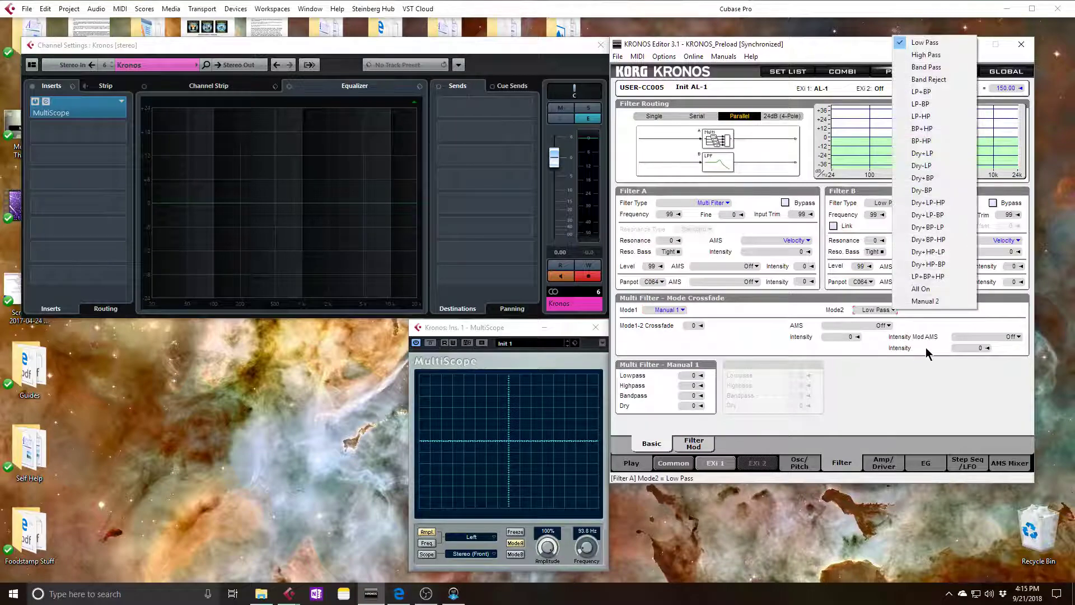
pyautogui.click(942, 305)
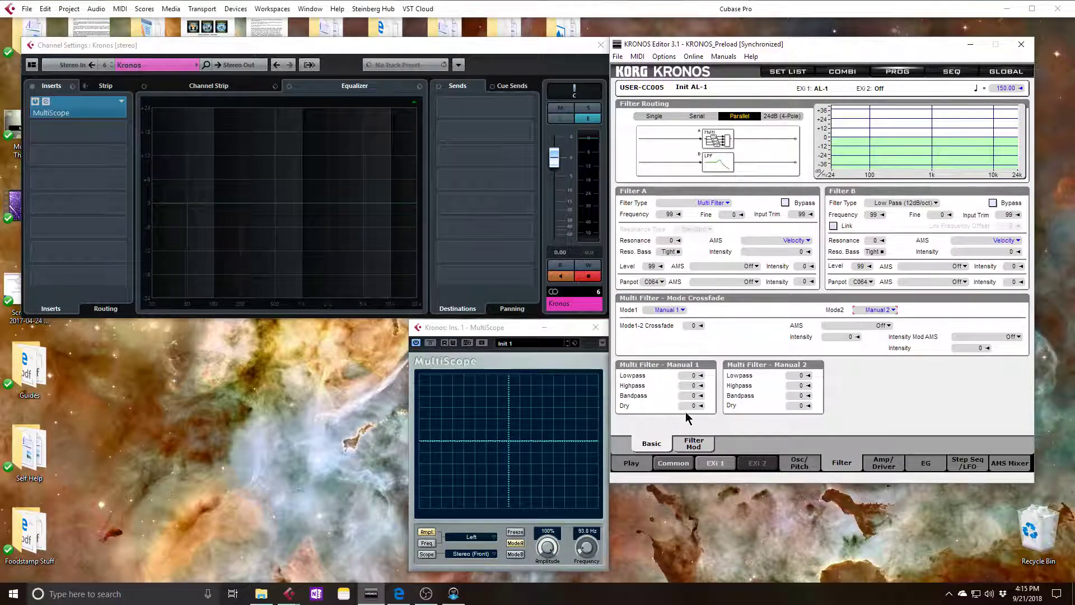
pyautogui.moveTo(692, 407); pyautogui.dragTo(672, 227)
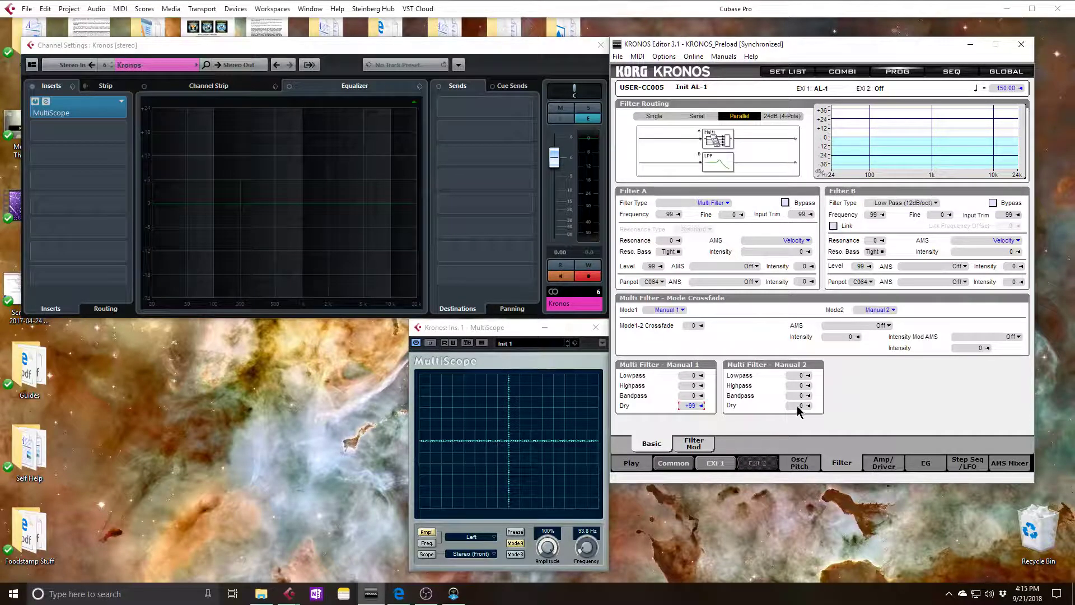
pyautogui.moveTo(797, 408); pyautogui.dragTo(797, 591)
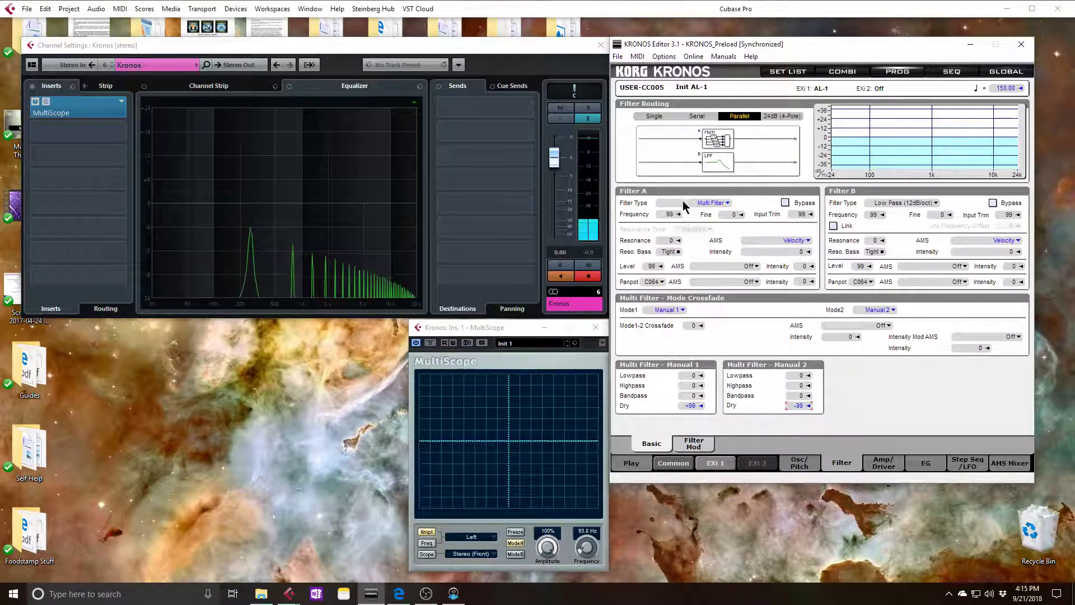
# Step: Raise the Mode1-2 Crossfade to 99
pyautogui.click(691, 329)
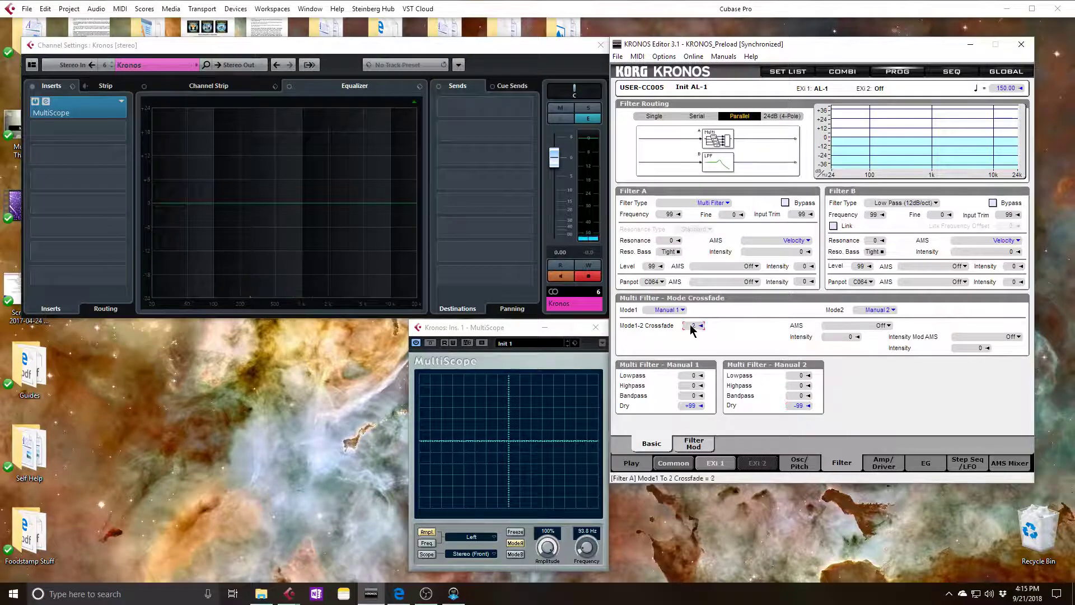
pyautogui.moveTo(691, 330); pyautogui.dragTo(673, 122)
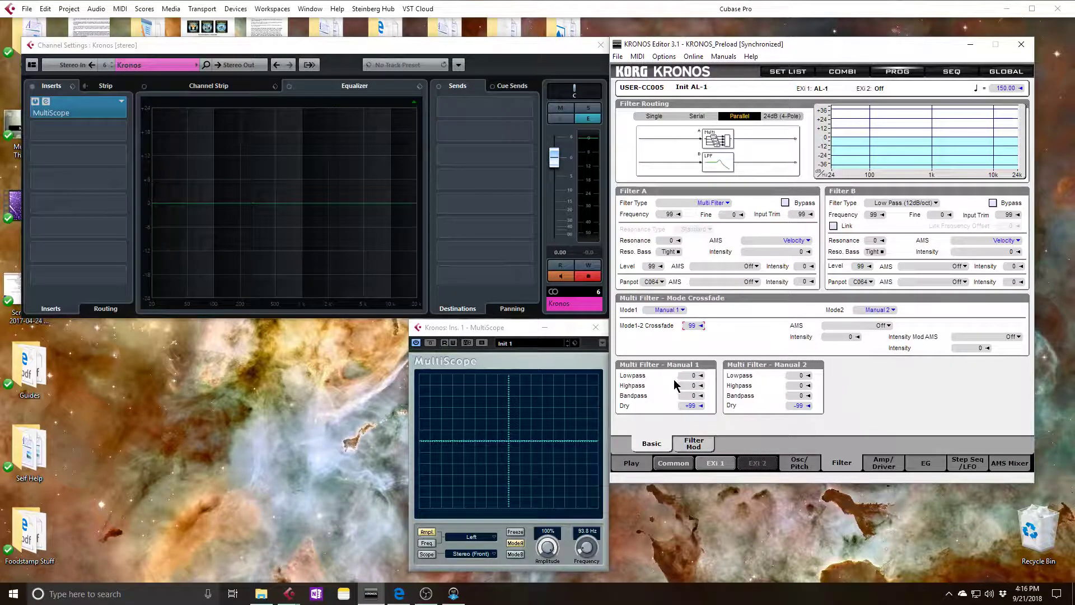
pyautogui.click(692, 327)
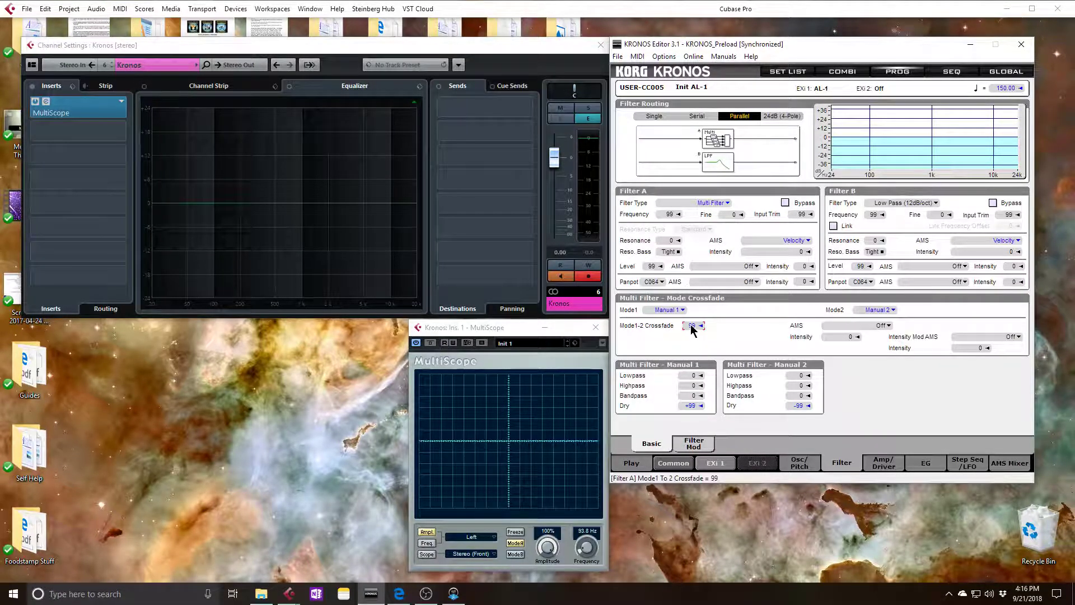
# Step: Set OSC 1 Initial Phase to +20 and bring Mode1-2 Crossfade back to 0
pyautogui.click(800, 463)
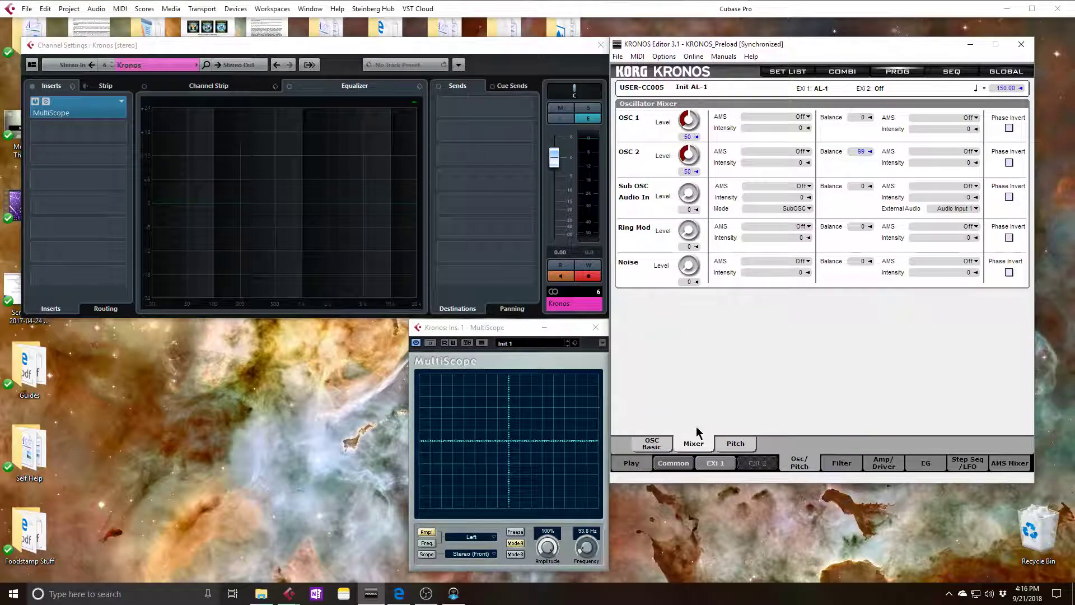
pyautogui.click(648, 447)
pyautogui.scroll(5, 802, 119)
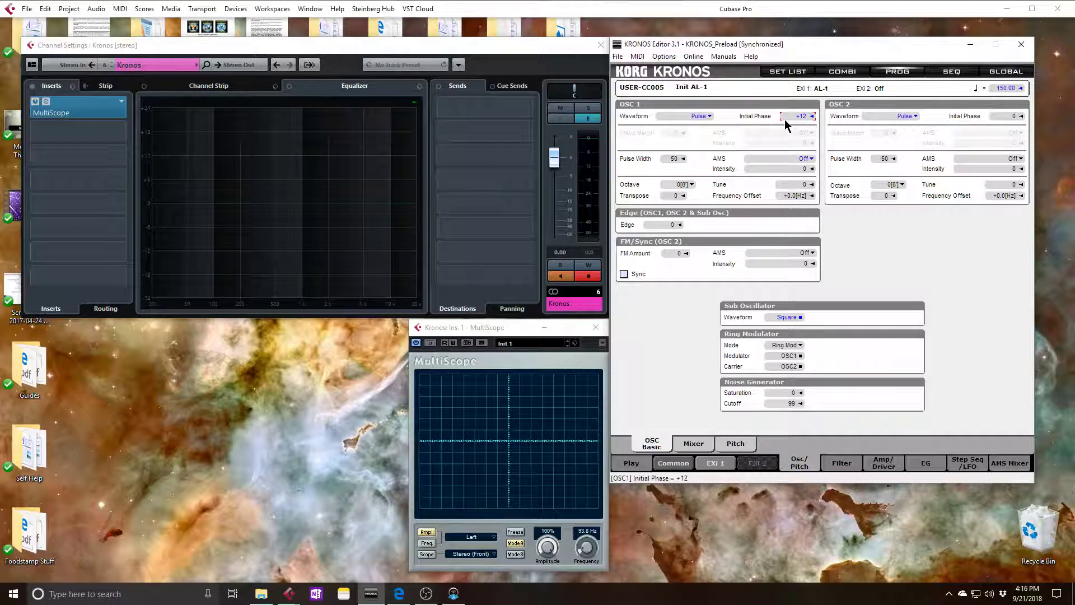
pyautogui.scroll(1, 785, 121)
pyautogui.scroll(-1, 785, 125)
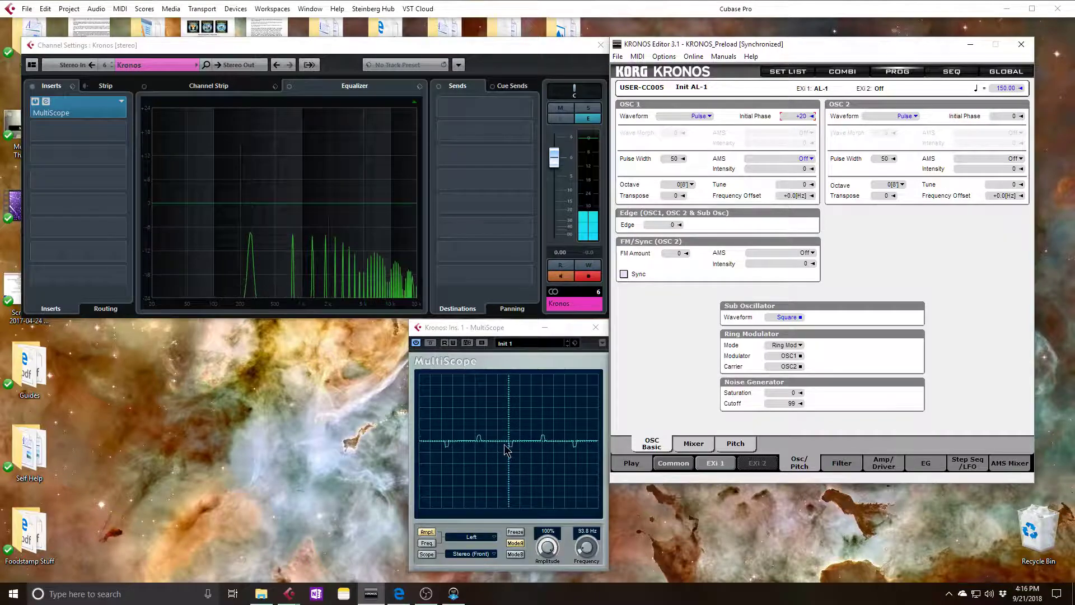
pyautogui.click(837, 463)
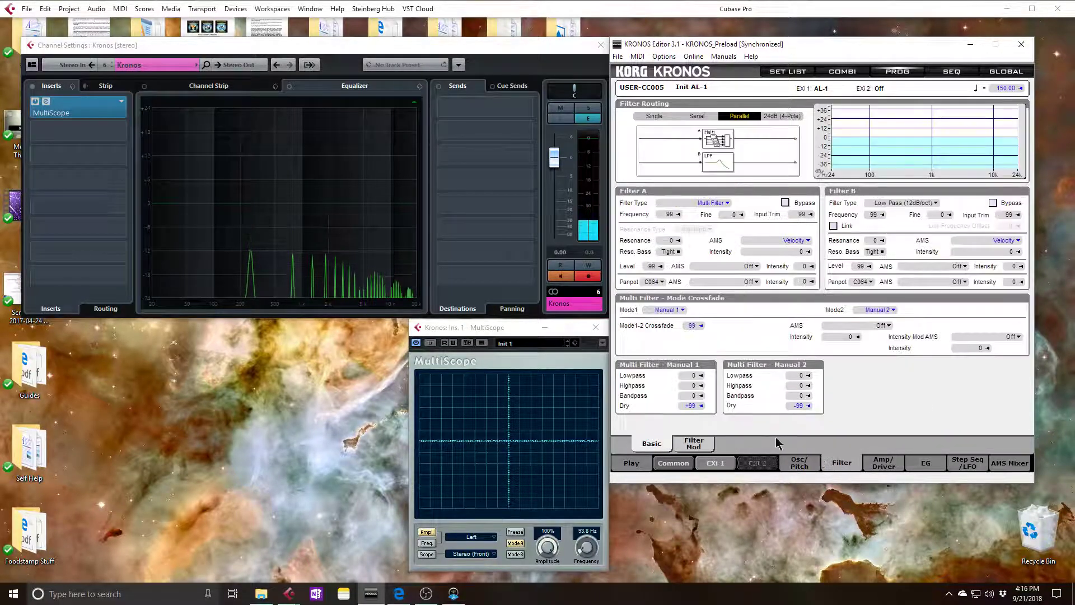
pyautogui.moveTo(695, 326); pyautogui.dragTo(694, 572)
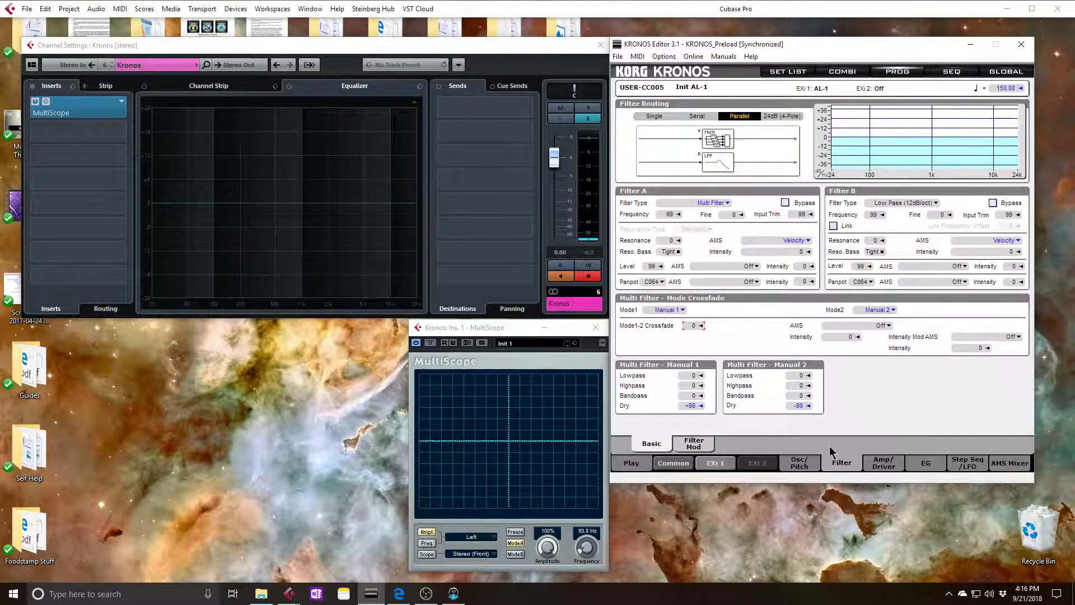
# Step: Turn OSC 1 and OSC 2 levels down to 0 and raise the Ring Mod level to 49
pyautogui.click(802, 464)
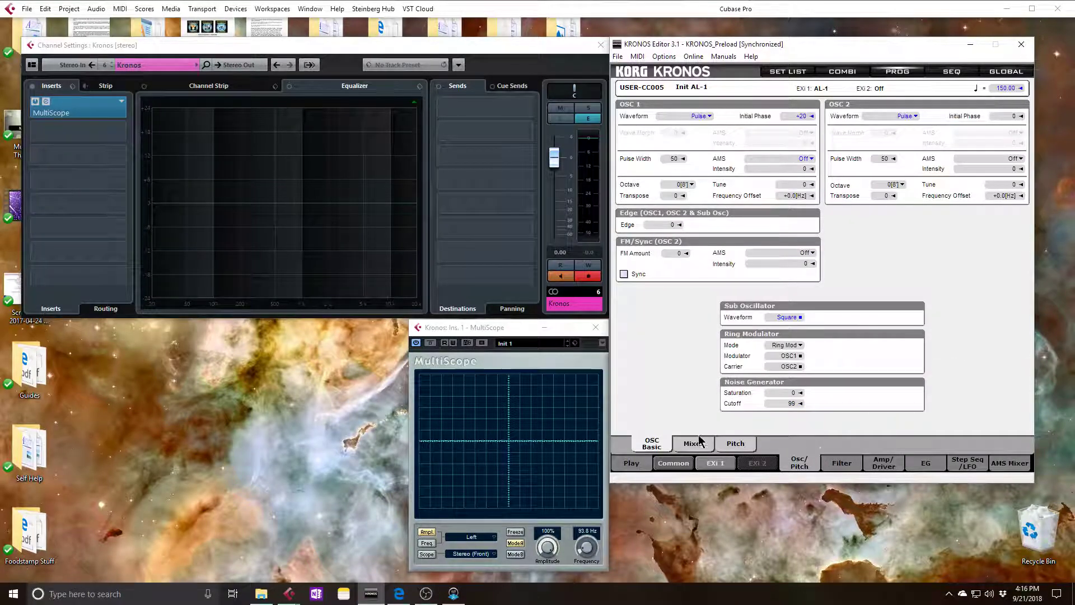
pyautogui.click(693, 443)
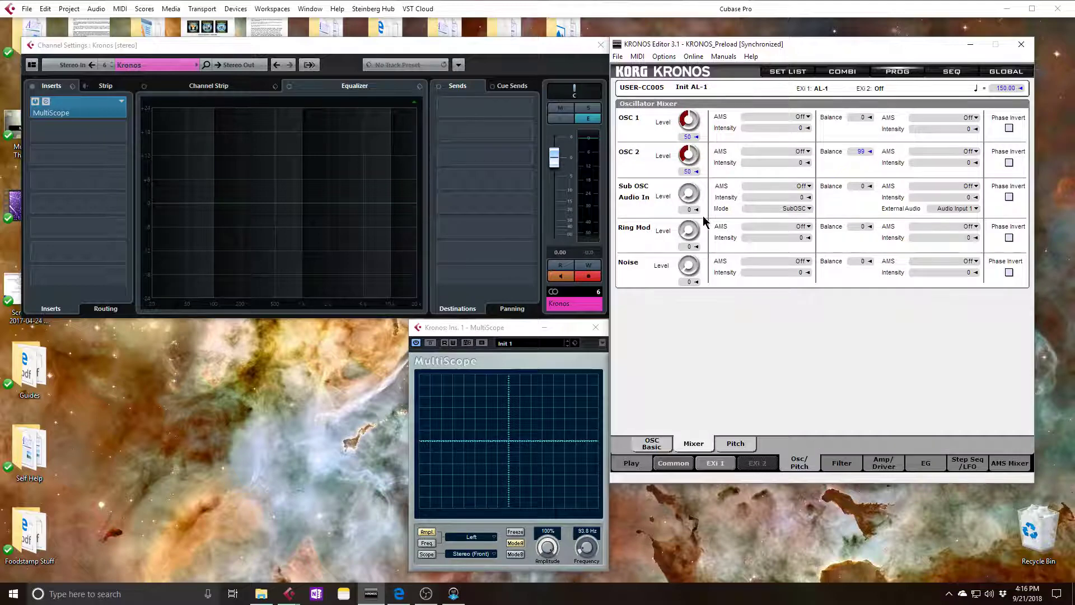
pyautogui.moveTo(688, 159); pyautogui.dragTo(688, 170)
pyautogui.moveTo(688, 119); pyautogui.dragTo(688, 132)
pyautogui.moveTo(684, 233); pyautogui.dragTo(700, 270)
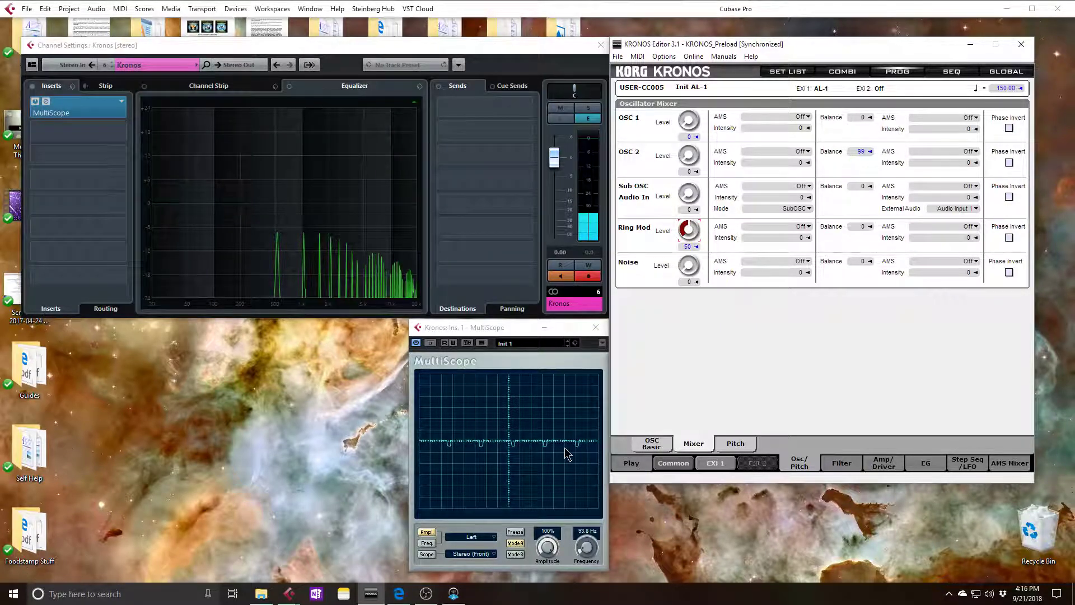
# Step: Step the Ring Modulator Mode from Ring Mod through AM to Rectify
pyautogui.click(651, 443)
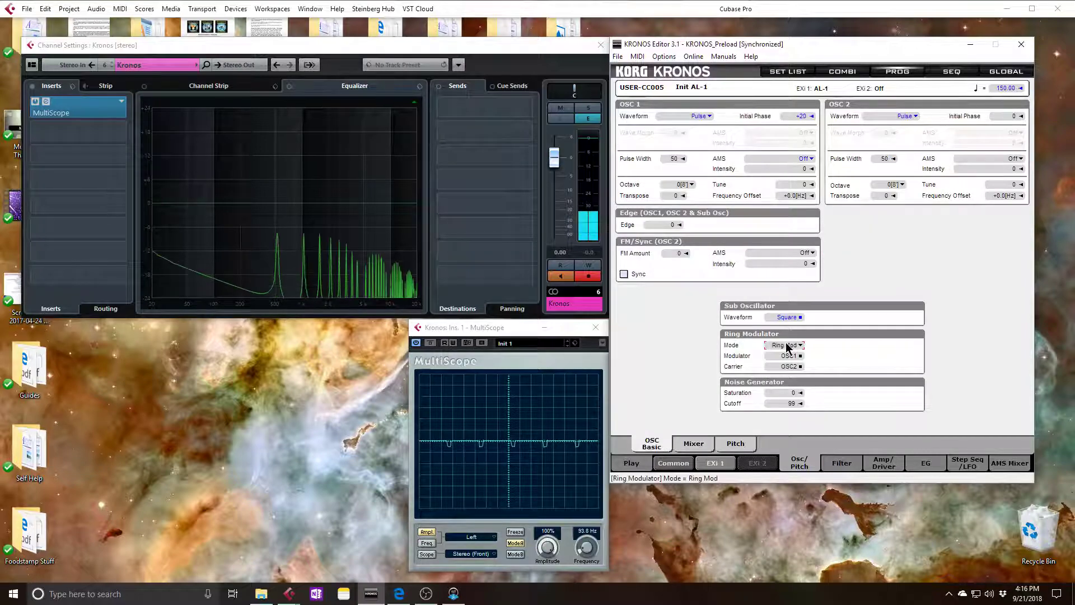
pyautogui.scroll(-1, 787, 348)
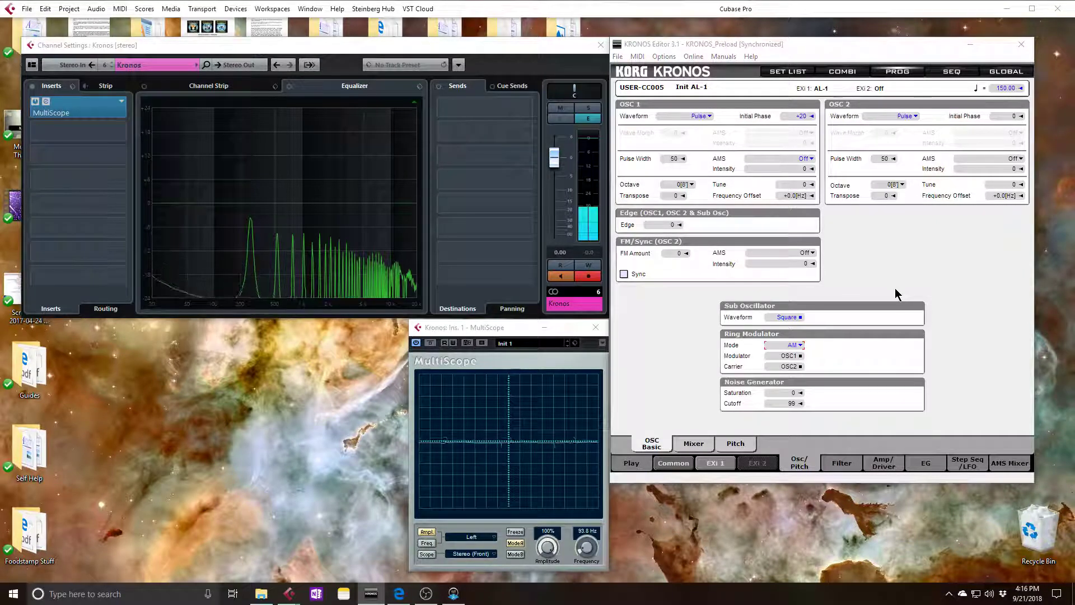
pyautogui.scroll(-1, 784, 347)
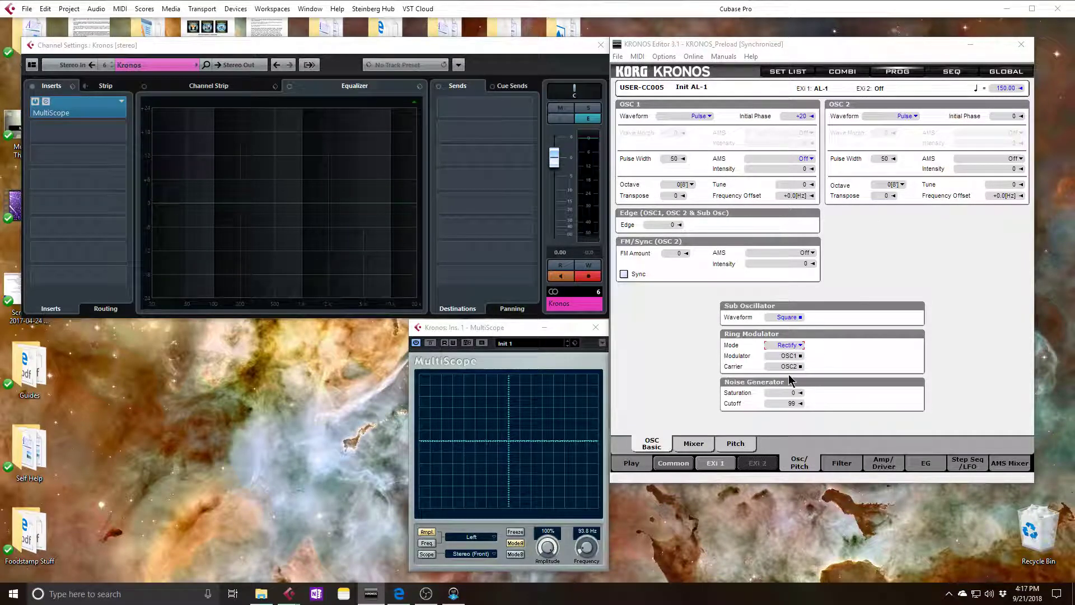
# Step: Set the Ring Modulator Mode to Clip and try moving Mode1-2 Crossfade toward mode 2
pyautogui.moveTo(803, 351); pyautogui.dragTo(786, 348)
pyautogui.click(848, 463)
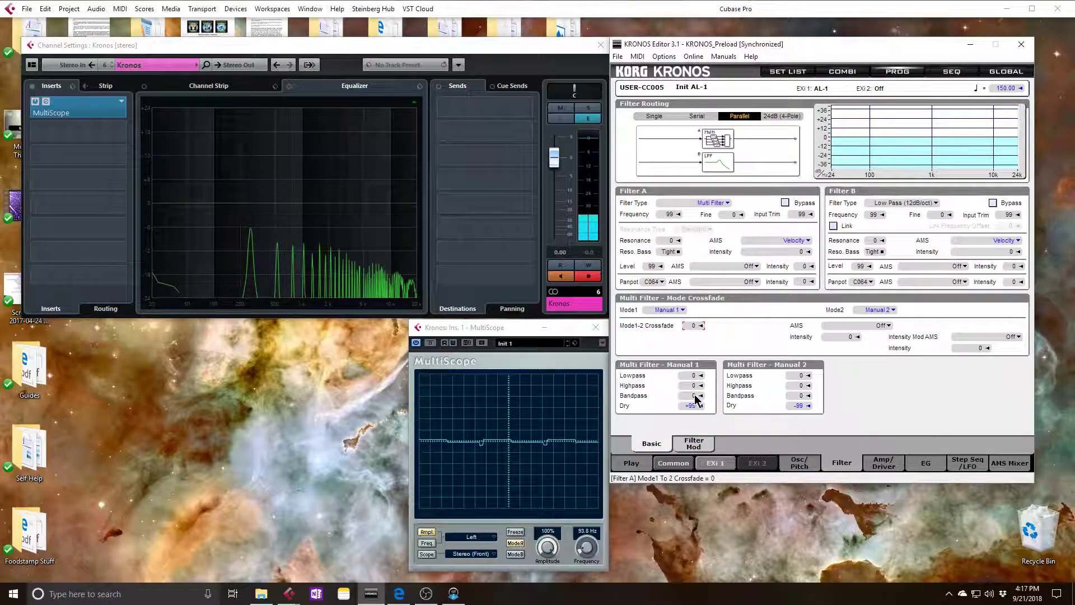
pyautogui.moveTo(694, 325); pyautogui.dragTo(695, 347)
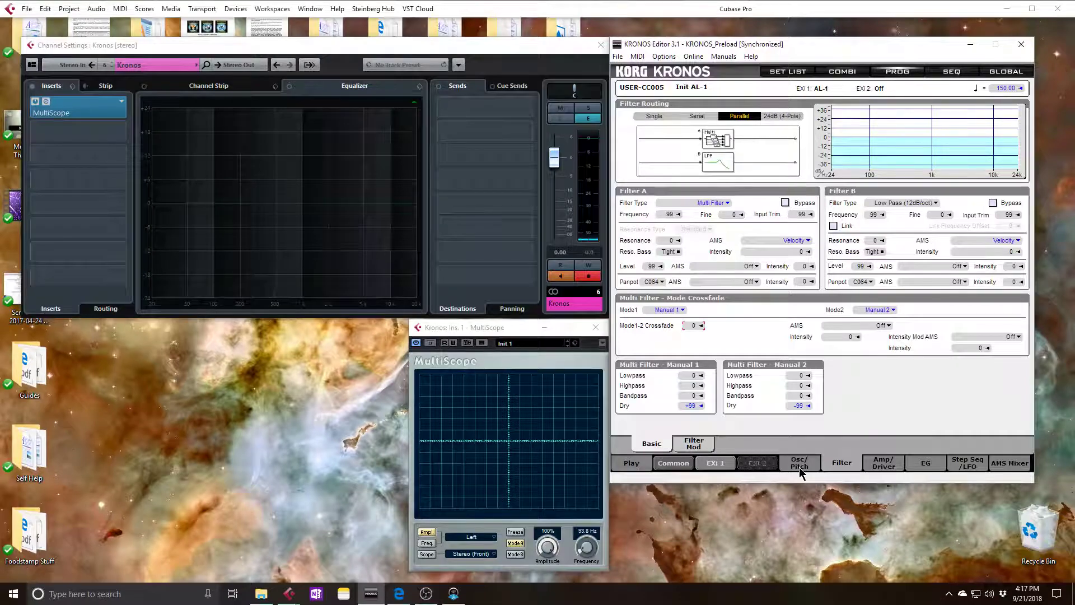
# Step: Raise the OSC 1 and OSC 2 mixer levels to 50
pyautogui.click(798, 467)
pyautogui.click(693, 443)
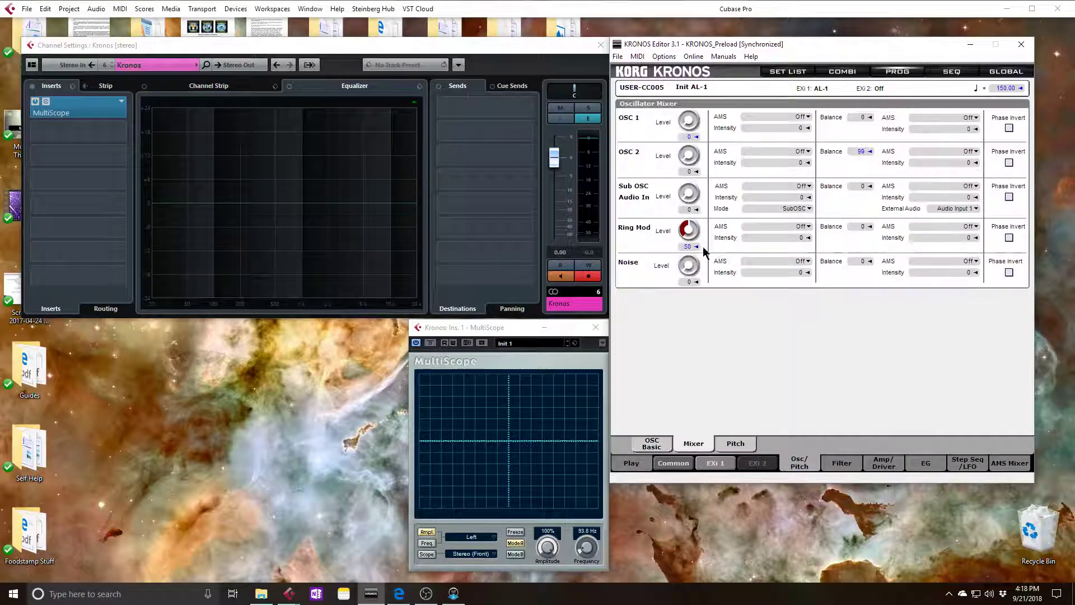
pyautogui.moveTo(690, 163)
pyautogui.mouseDown()
pyautogui.moveTo(677, 150)
pyautogui.moveTo(694, 170)
pyautogui.mouseUp()
pyautogui.moveTo(694, 121)
pyautogui.mouseDown()
pyautogui.moveTo(695, 56)
pyautogui.moveTo(697, 130)
pyautogui.mouseUp()
pyautogui.scroll(1, 697, 130)
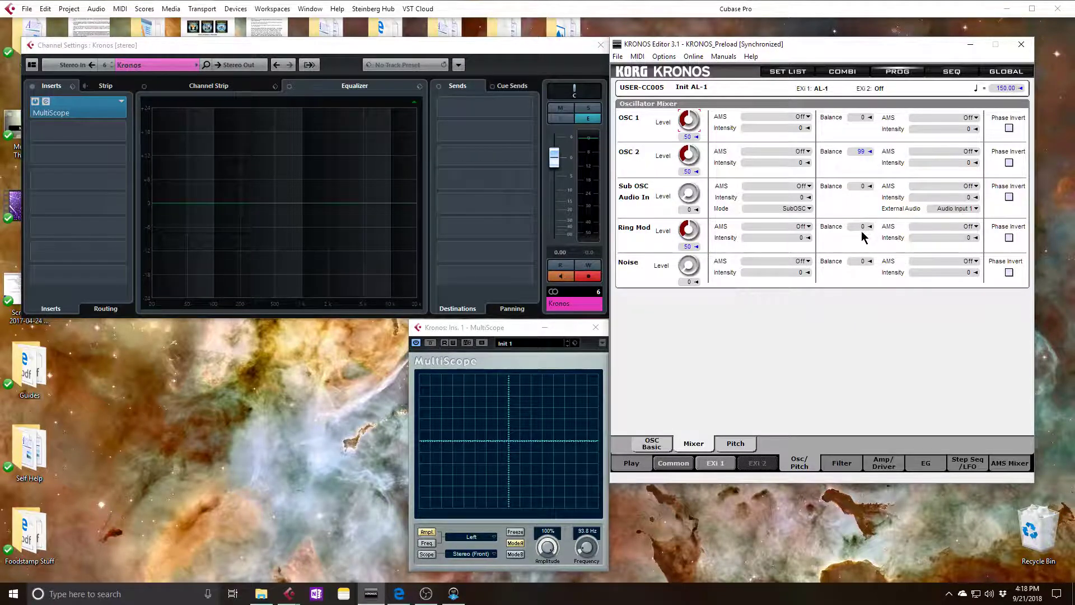
# Step: Adjust the Multi Filter's Mode1-2 Crossfade, leaving it at 0
pyautogui.click(841, 462)
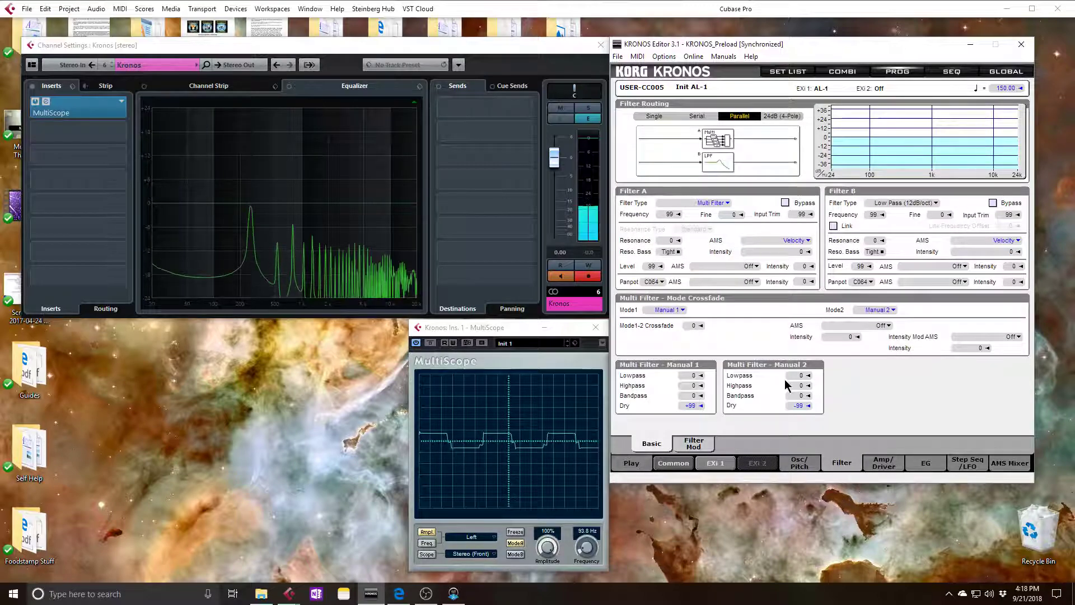
pyautogui.click(693, 326)
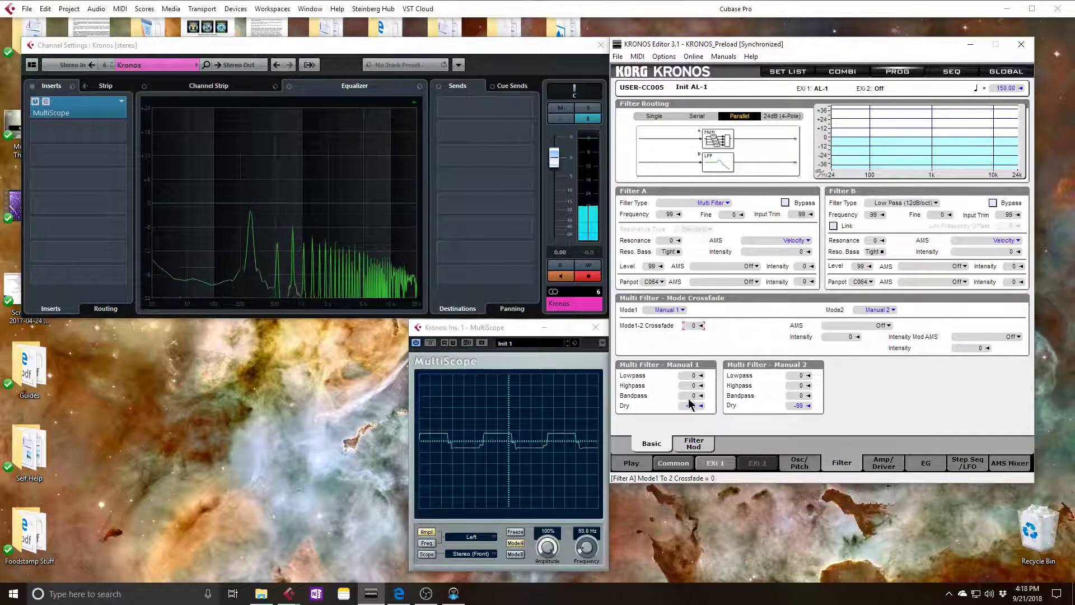
pyautogui.moveTo(690, 404); pyautogui.dragTo(684, 126)
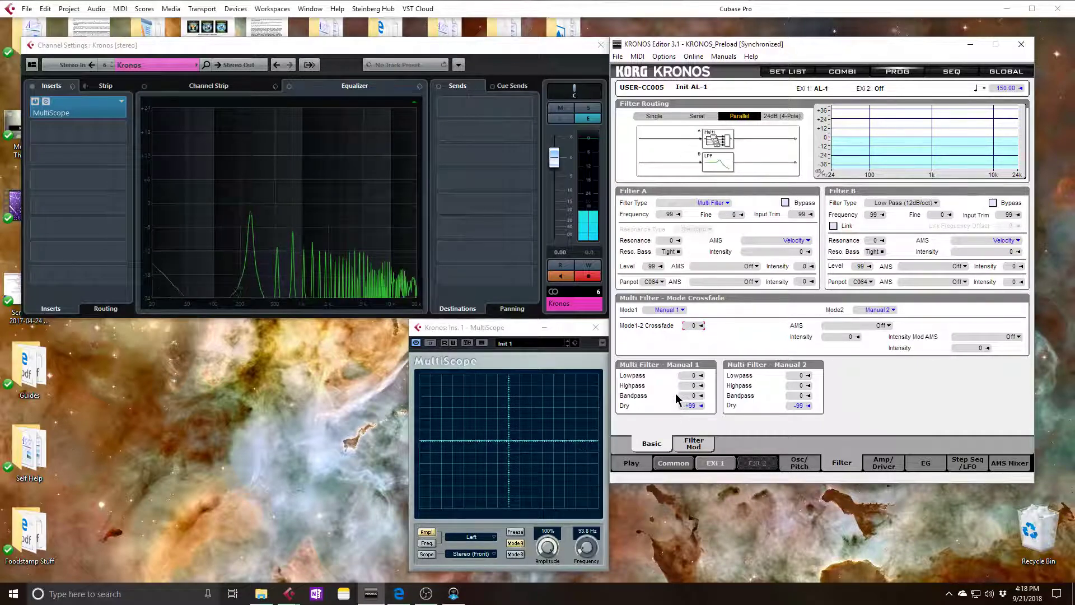
pyautogui.click(792, 465)
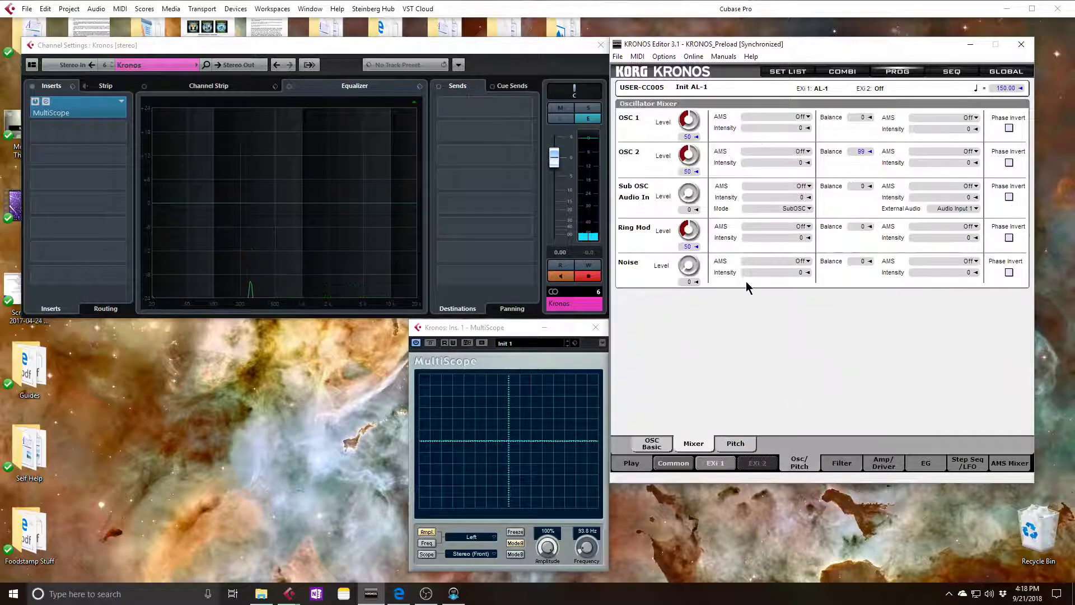
# Step: Modulate the OSC 1 level from LFO1 with intensity +50
pyautogui.click(807, 129)
pyautogui.click(800, 291)
pyautogui.click(807, 116)
pyautogui.click(852, 233)
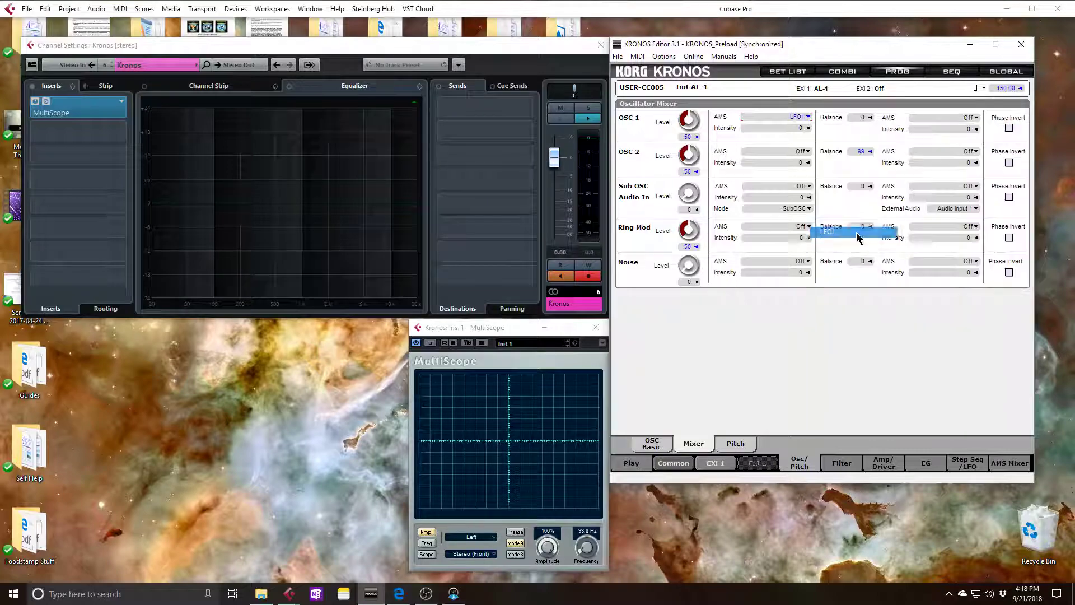
pyautogui.moveTo(764, 128); pyautogui.dragTo(761, 72)
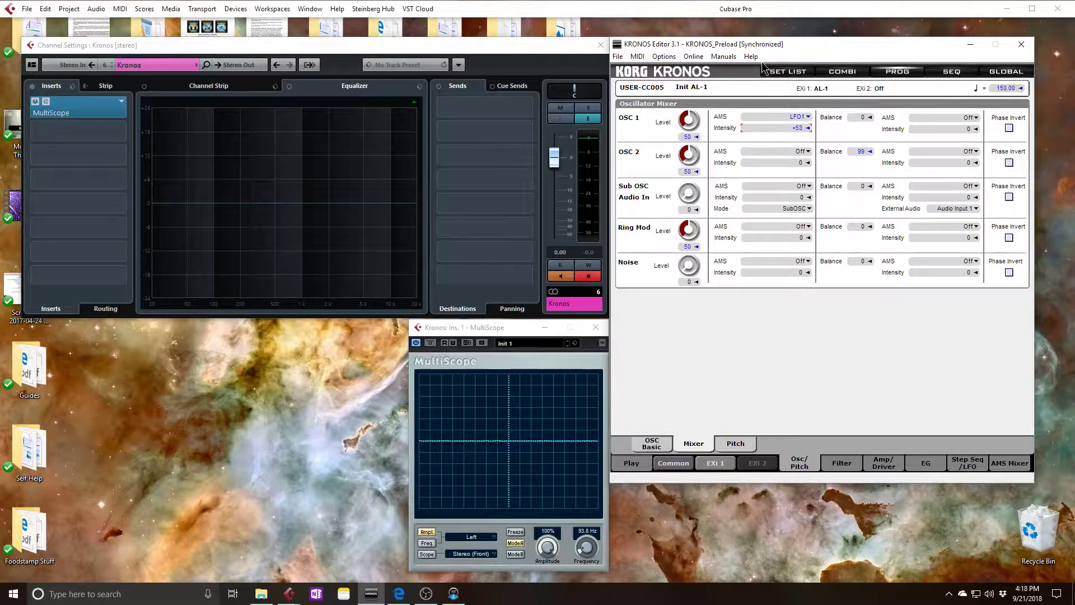
pyautogui.moveTo(780, 126); pyautogui.dragTo(783, 159)
# Step: Modulate the OSC 2 level from LFO2
pyautogui.click(806, 151)
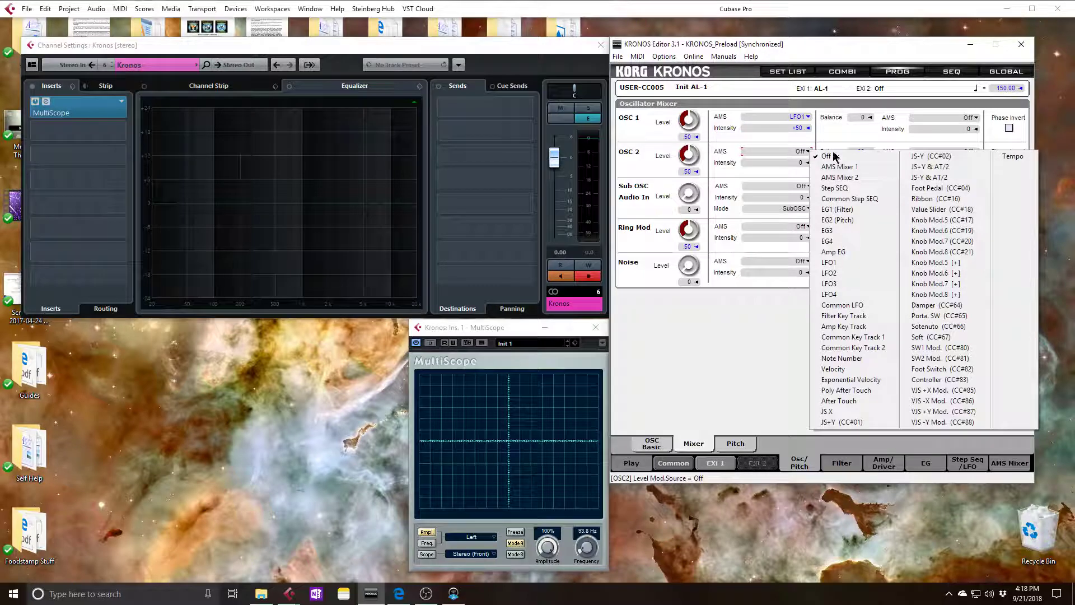
pyautogui.click(852, 273)
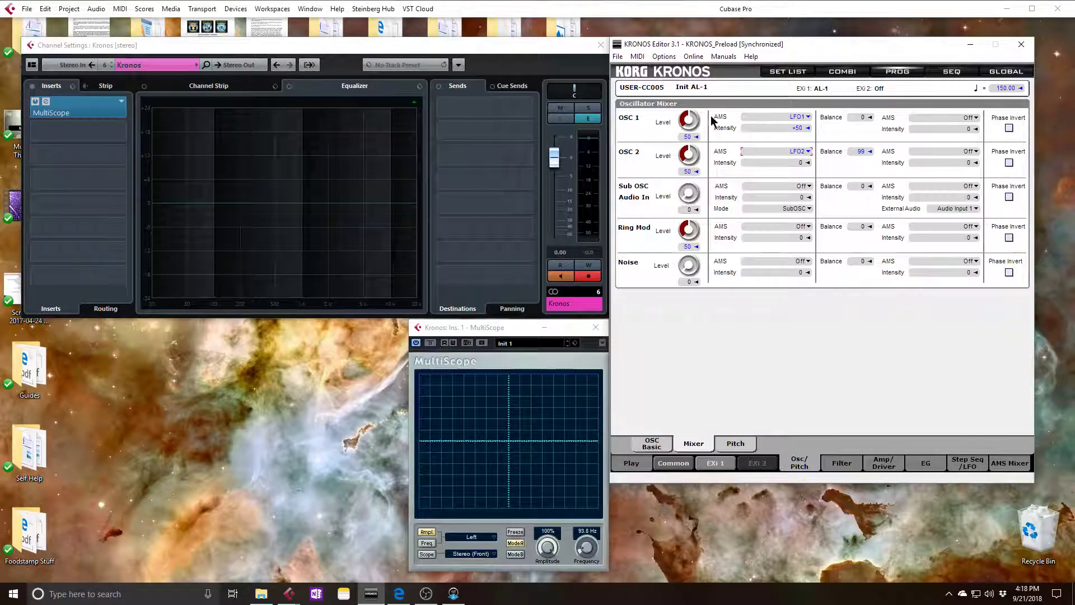
pyautogui.click(952, 469)
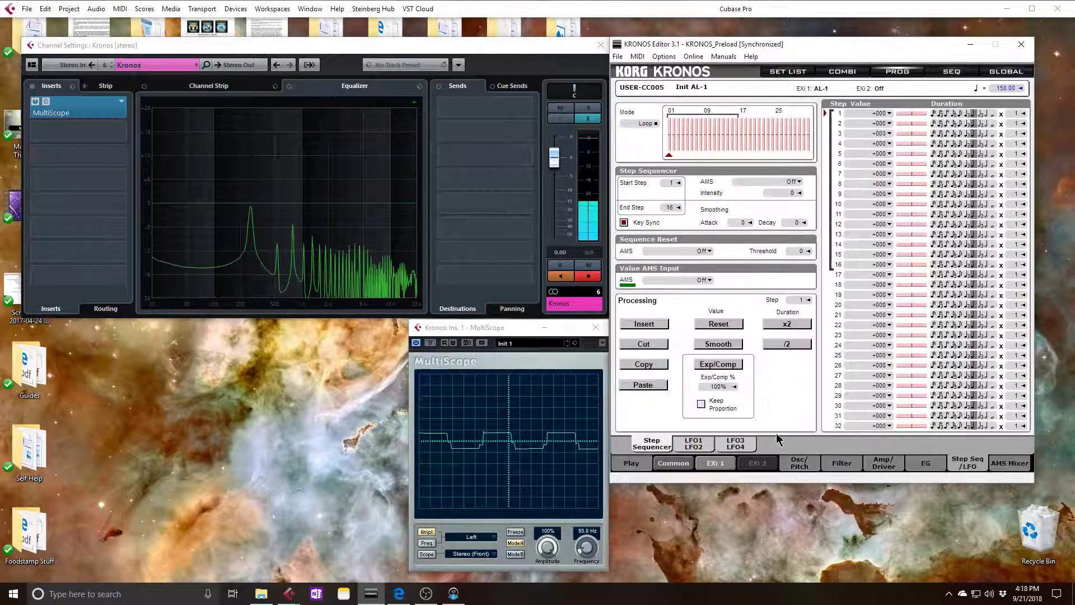
# Step: Make LFO1 a tempo-synced Saw and set OSC 2's LFO2 intensity to +50
pyautogui.click(693, 443)
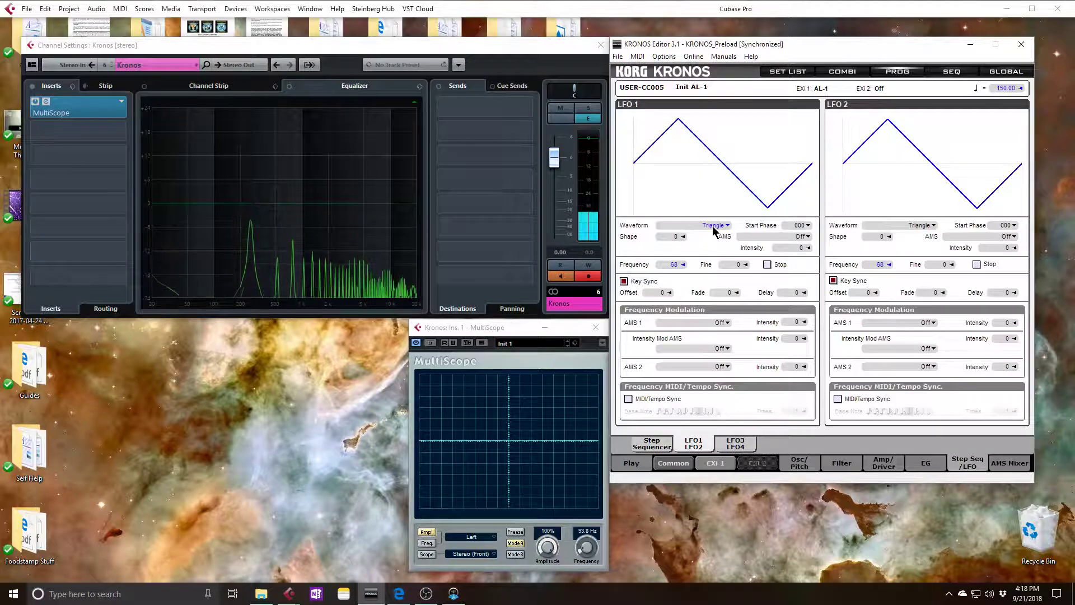
pyautogui.scroll(-1, 714, 226)
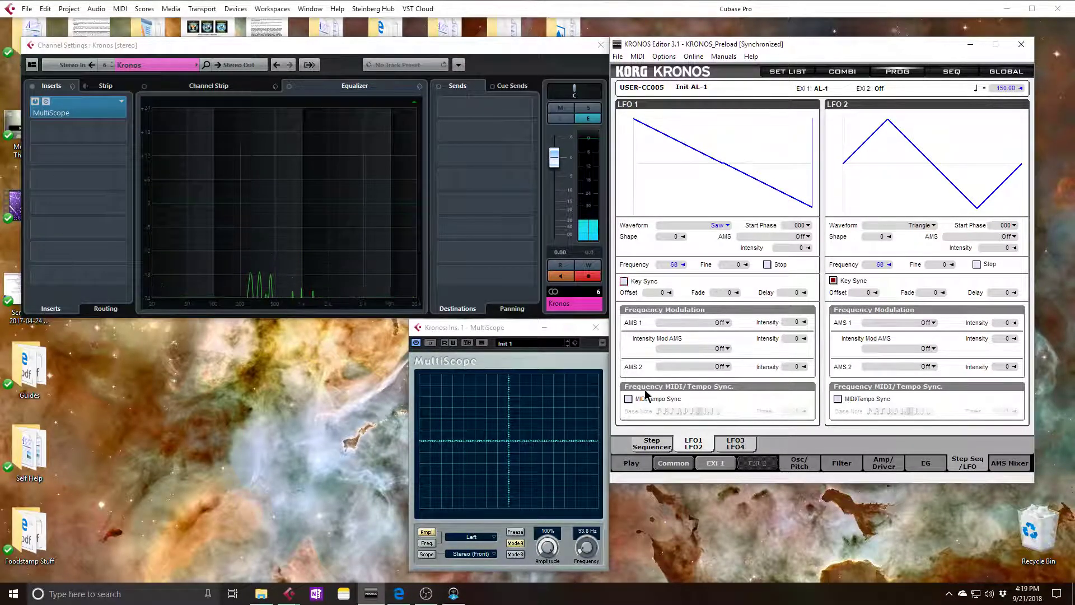
pyautogui.click(630, 398)
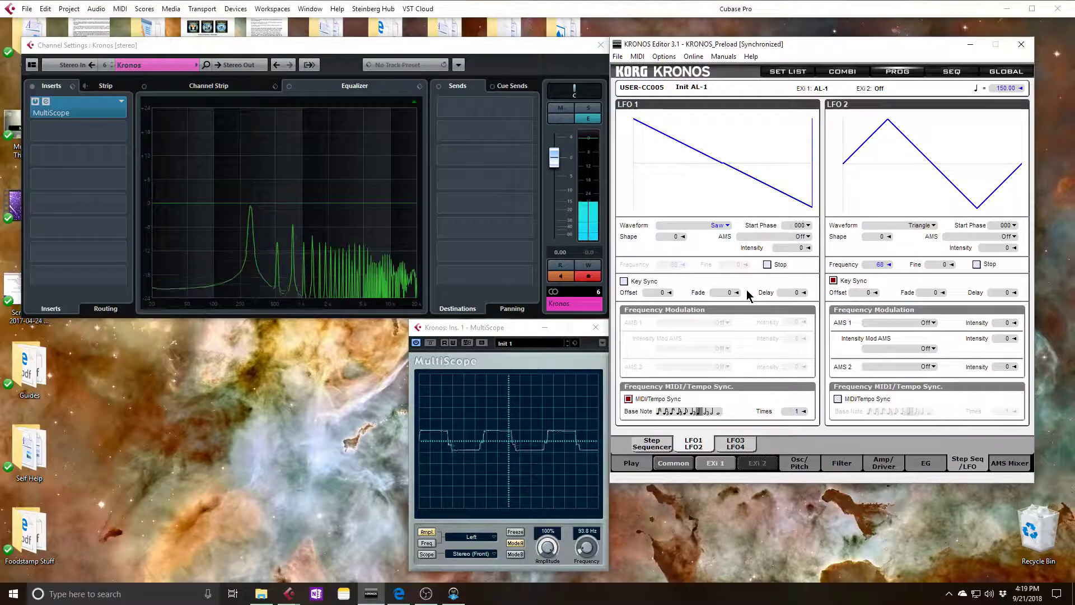
pyautogui.click(801, 466)
pyautogui.moveTo(791, 162); pyautogui.dragTo(774, 147)
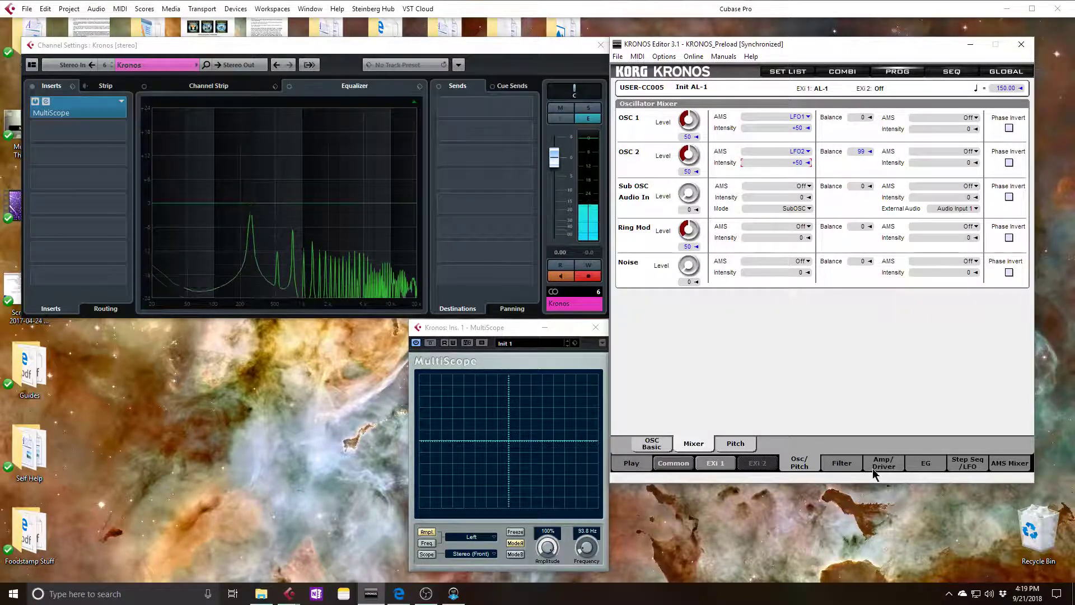
# Step: Make LFO2 a tempo-synced Saw with a base note, and set LFO1 Shape to -63
pyautogui.click(976, 466)
pyautogui.moveTo(905, 224); pyautogui.dragTo(895, 234)
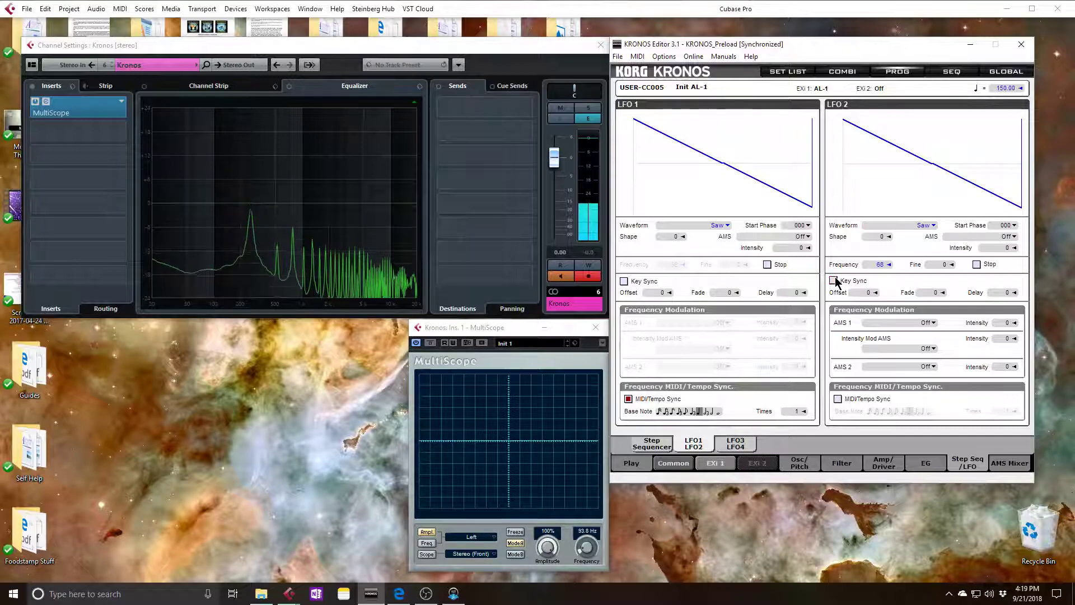
pyautogui.click(838, 399)
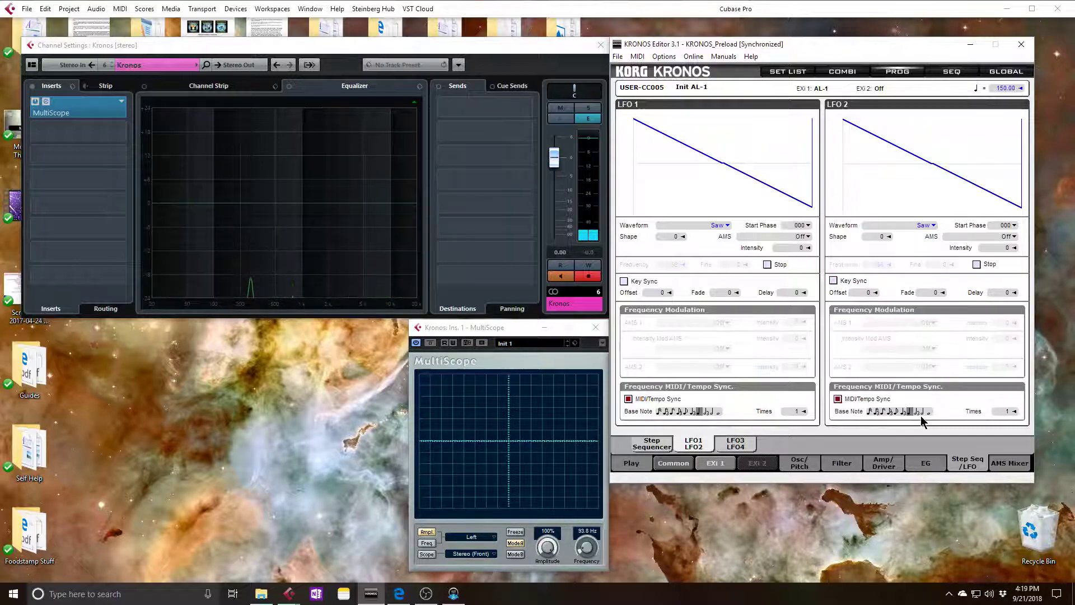
pyautogui.click(902, 413)
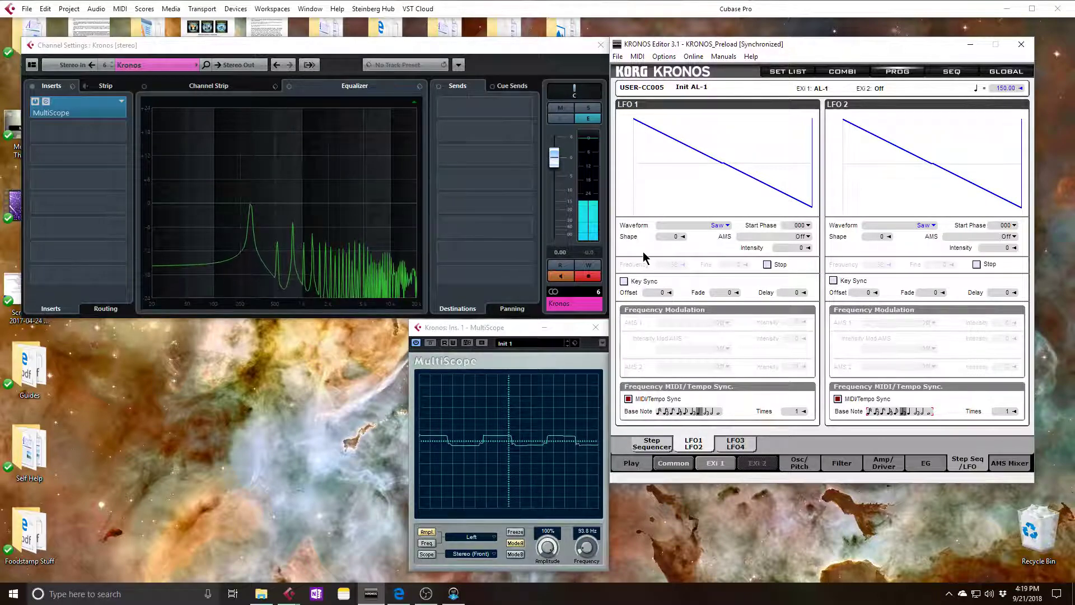
pyautogui.moveTo(664, 237); pyautogui.dragTo(623, 338)
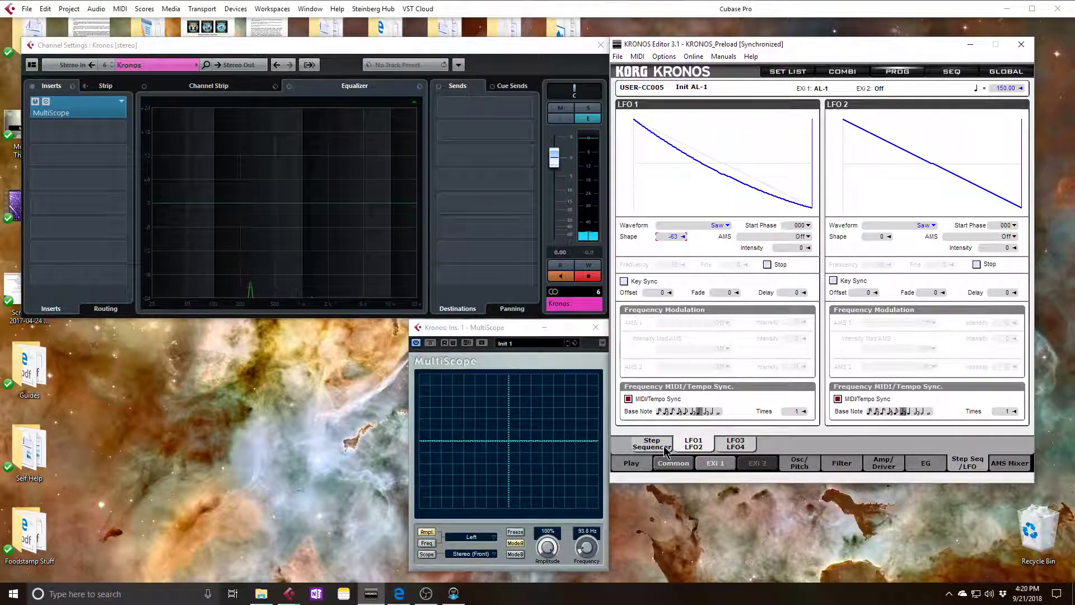
# Step: Turn off OSC 2's level modulation and straighten the LFO1 Shape to +7
pyautogui.click(795, 467)
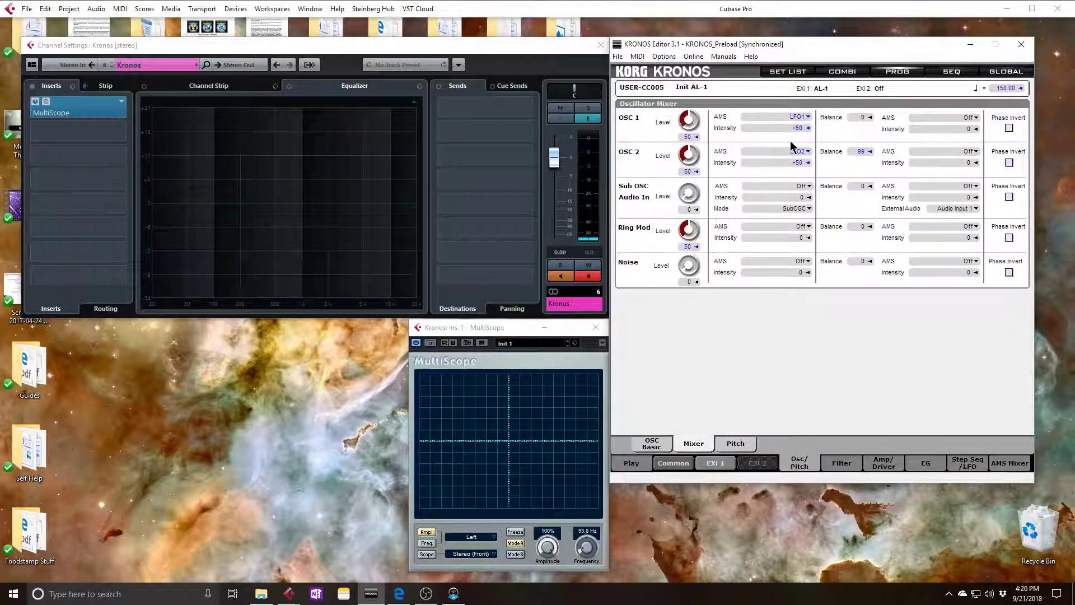
pyautogui.click(806, 152)
pyautogui.click(831, 160)
pyautogui.click(963, 465)
pyautogui.moveTo(677, 236); pyautogui.dragTo(651, 285)
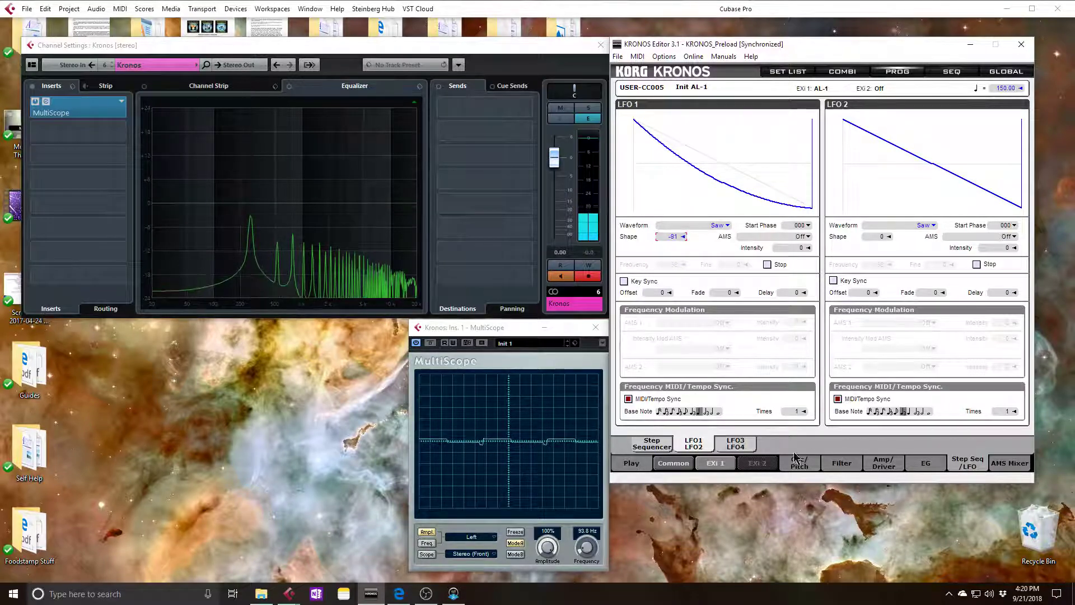
# Step: Set OSC 2 level to 50, OSC 1 modulation Off at level 0, and OSC 2 modulation to LFO2
pyautogui.moveTo(697, 163)
pyautogui.mouseDown()
pyautogui.moveTo(683, 110)
pyautogui.moveTo(698, 160)
pyautogui.mouseUp()
pyautogui.click(692, 121)
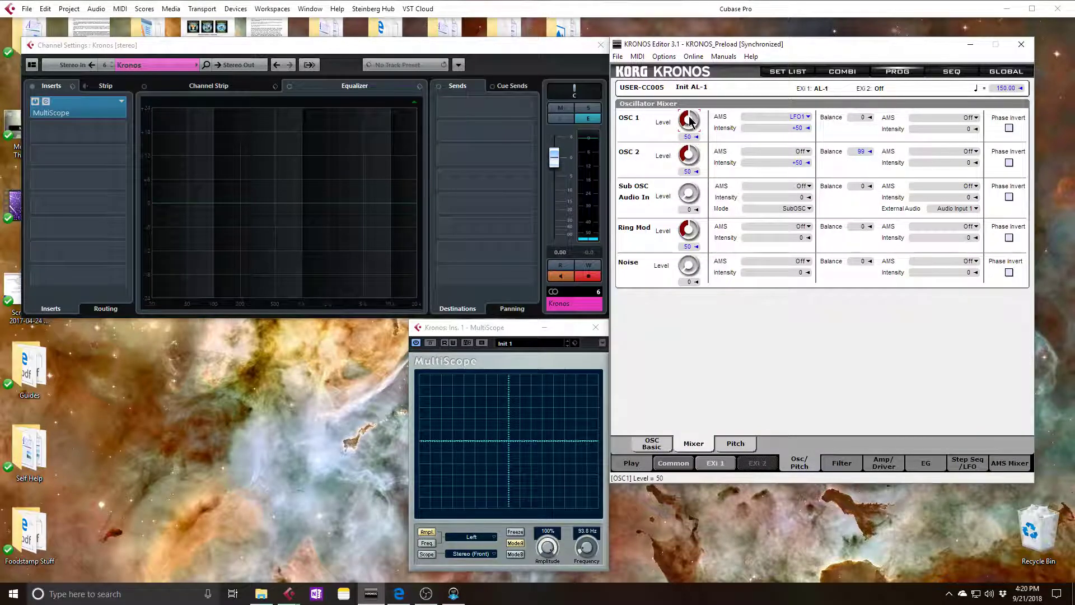
pyautogui.click(797, 116)
pyautogui.click(822, 117)
pyautogui.moveTo(690, 121); pyautogui.dragTo(682, 220)
pyautogui.click(807, 151)
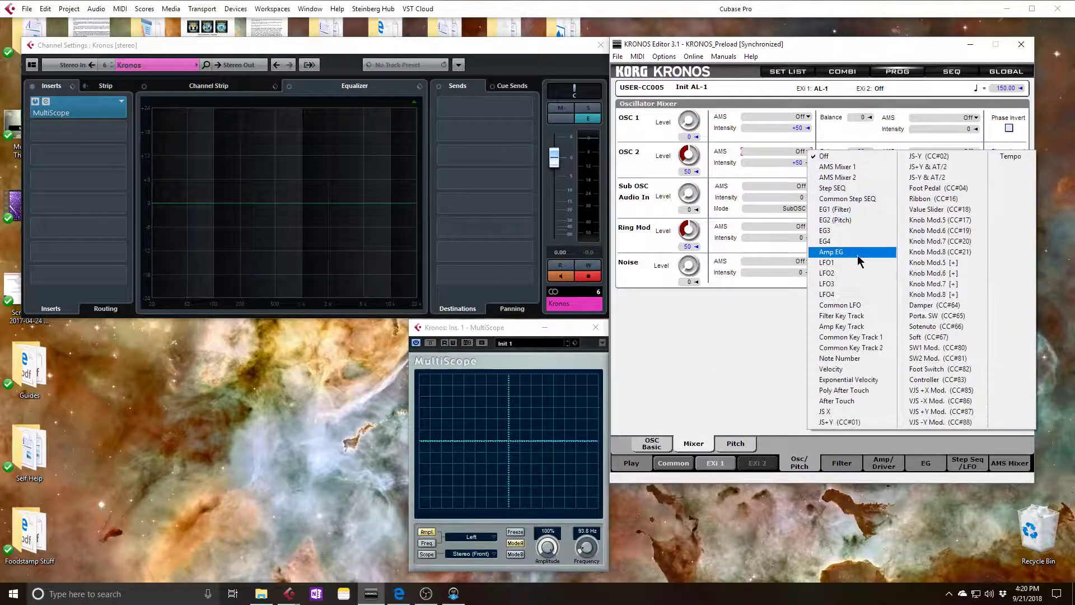
pyautogui.click(855, 272)
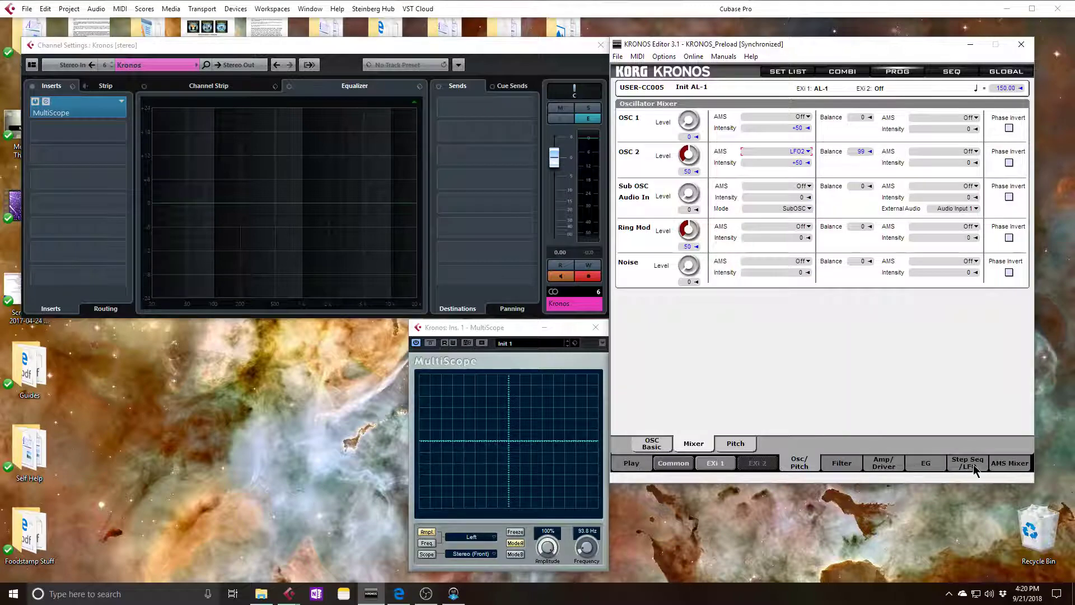
pyautogui.click(972, 469)
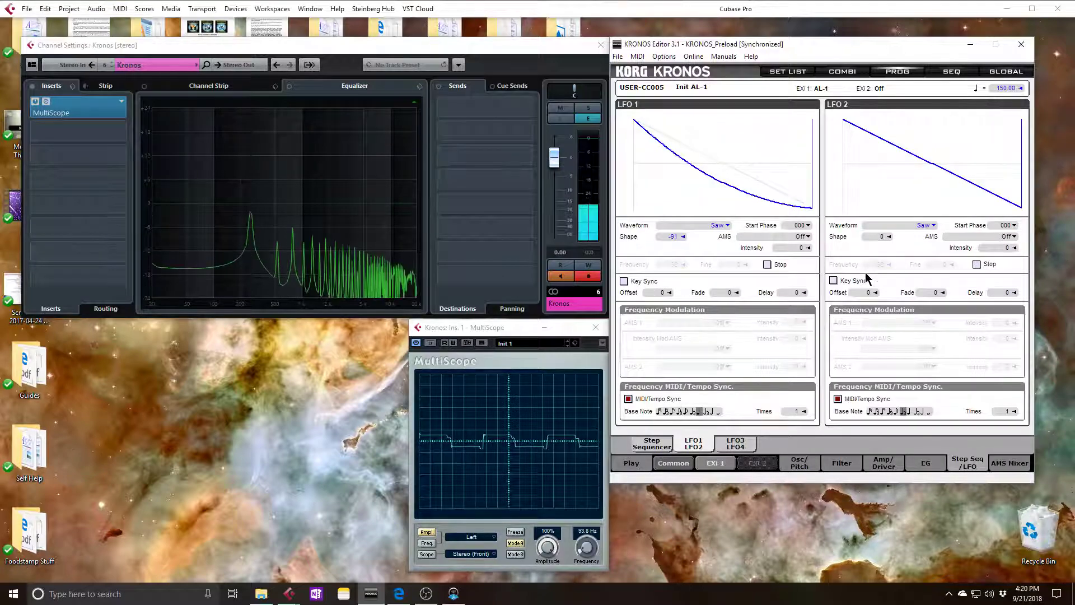
# Step: Curve LFO2's saw shape to -74, then set OSC1 level to 50 with LFO1 as its AMS
pyautogui.moveTo(876, 238); pyautogui.dragTo(864, 335)
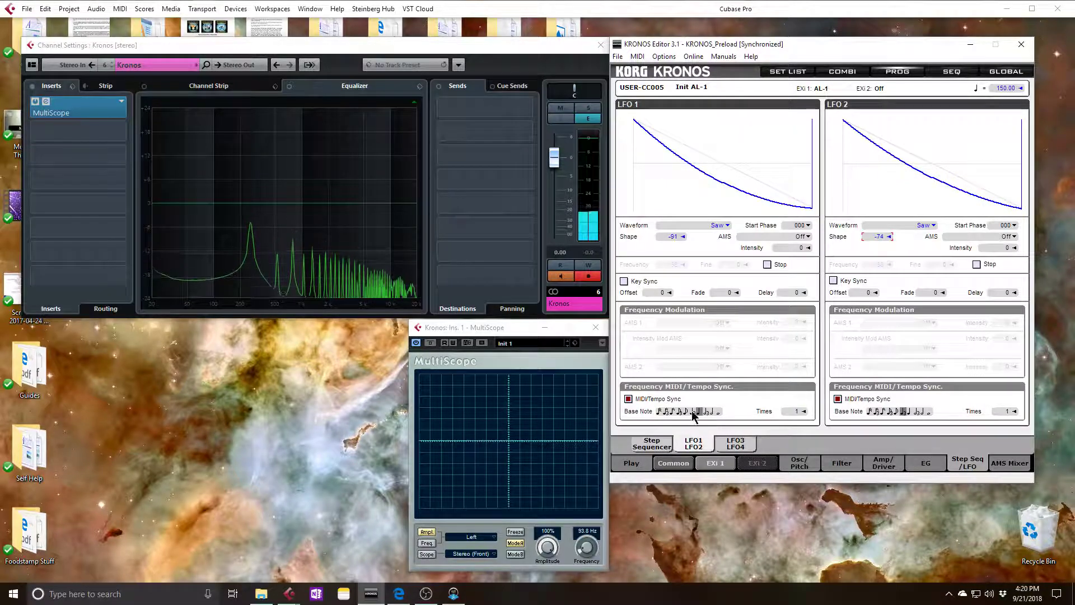
pyautogui.click(804, 463)
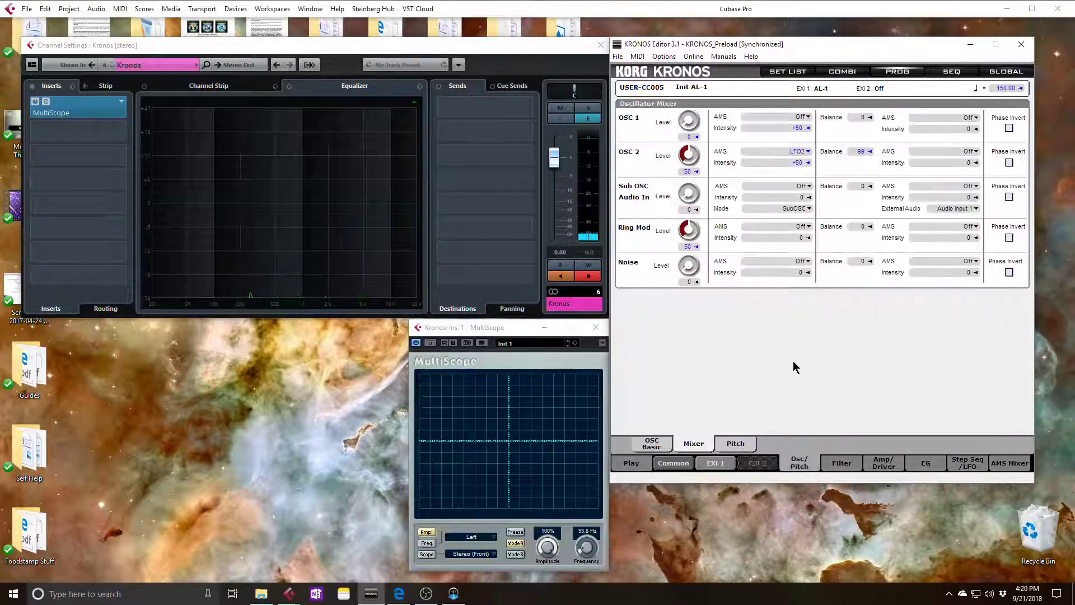
pyautogui.moveTo(689, 121); pyautogui.dragTo(687, 106)
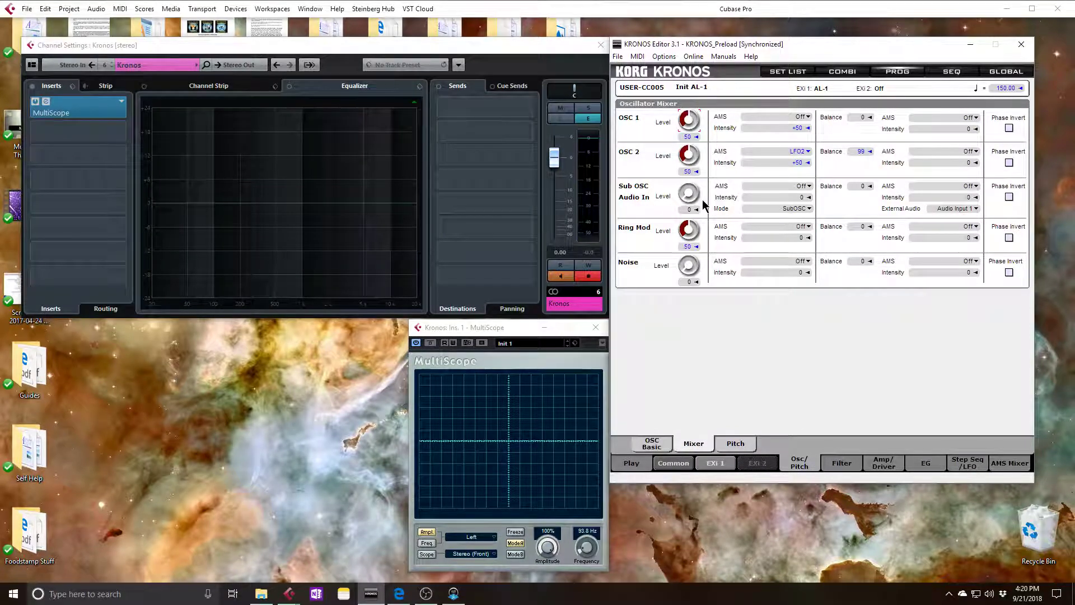
pyautogui.click(805, 116)
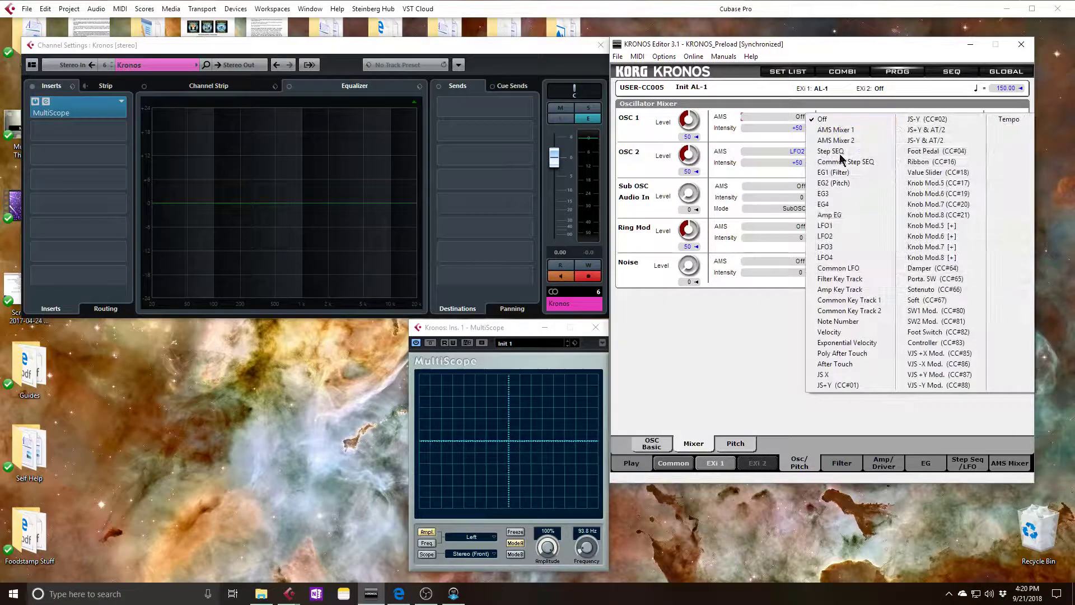
pyautogui.click(842, 226)
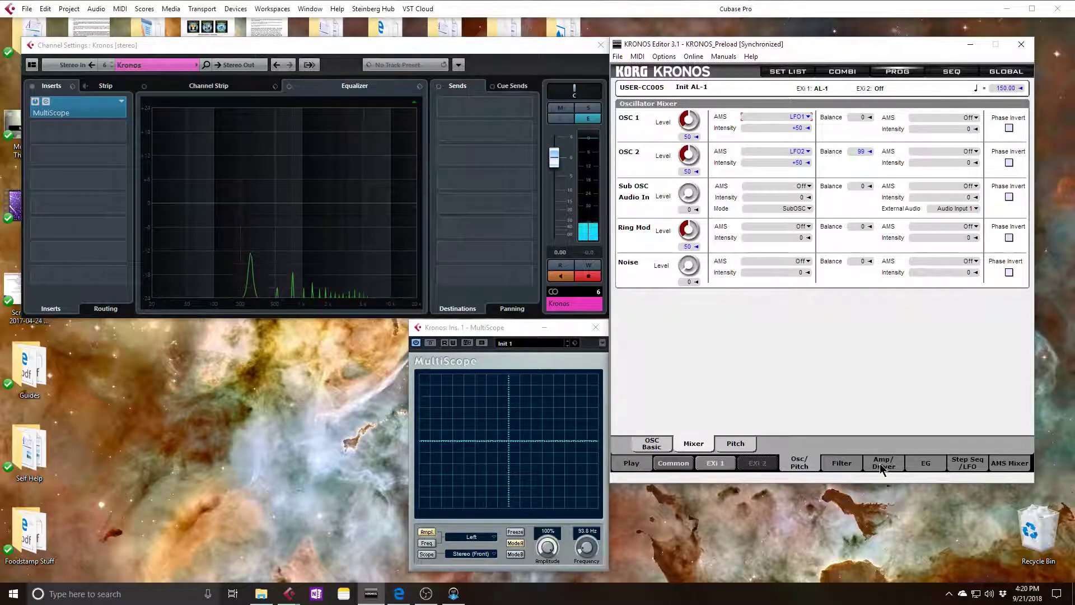
pyautogui.click(842, 463)
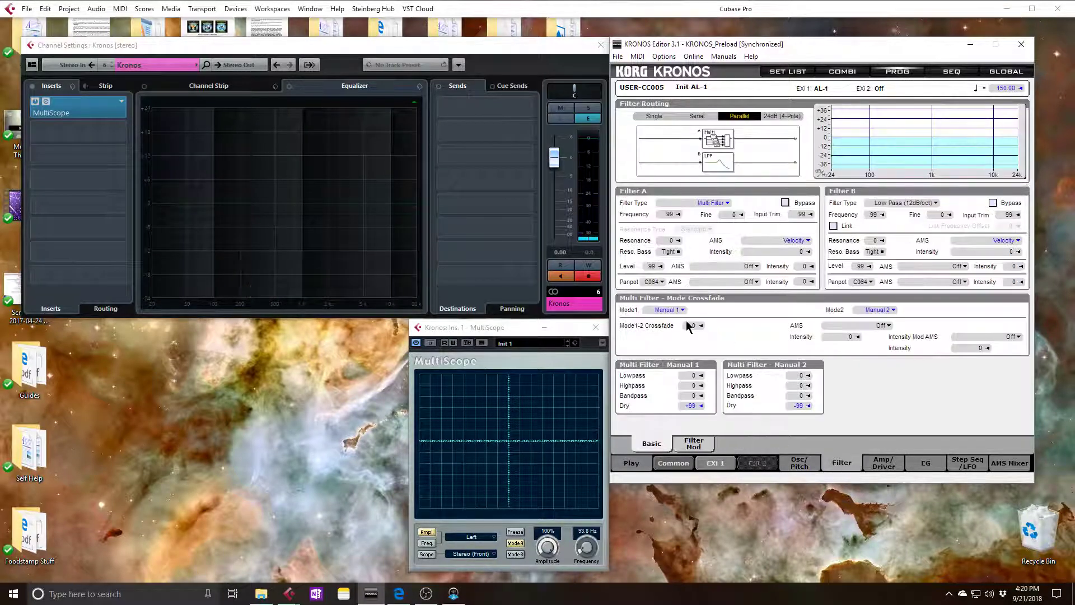
# Step: Set the Mode1-2 Crossfade to 50, modulated by Step SEQ at +99
pyautogui.moveTo(686, 320); pyautogui.dragTo(835, 409)
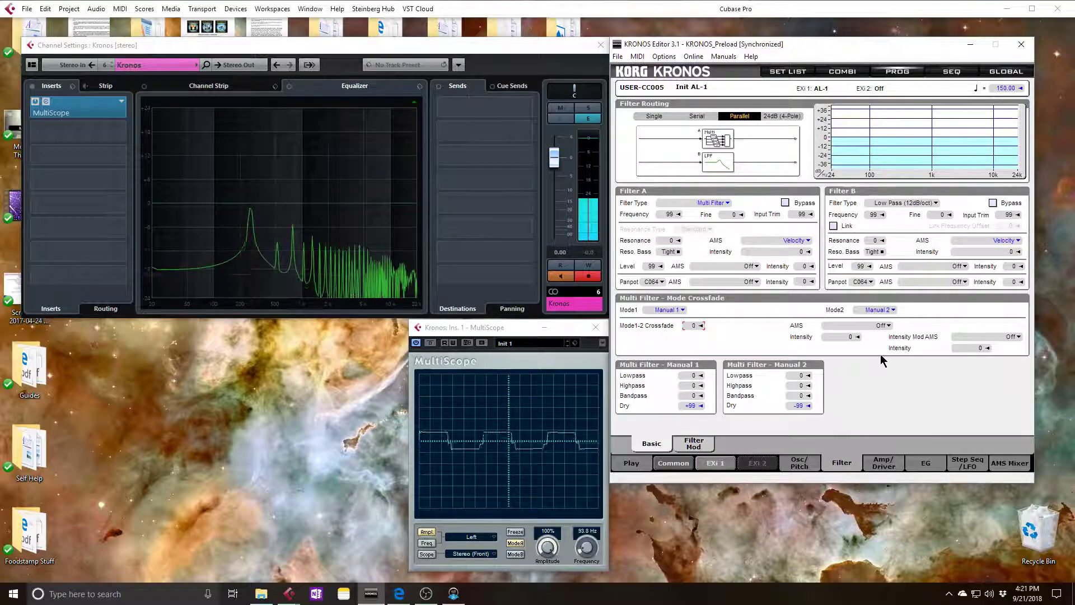
pyautogui.moveTo(883, 360); pyautogui.dragTo(764, 324)
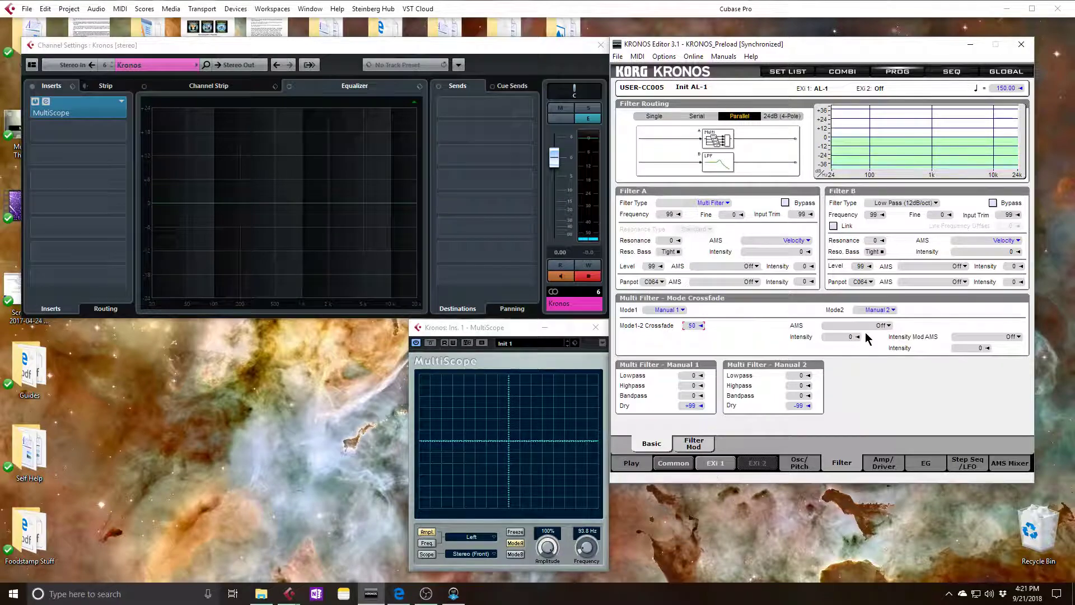
pyautogui.click(883, 325)
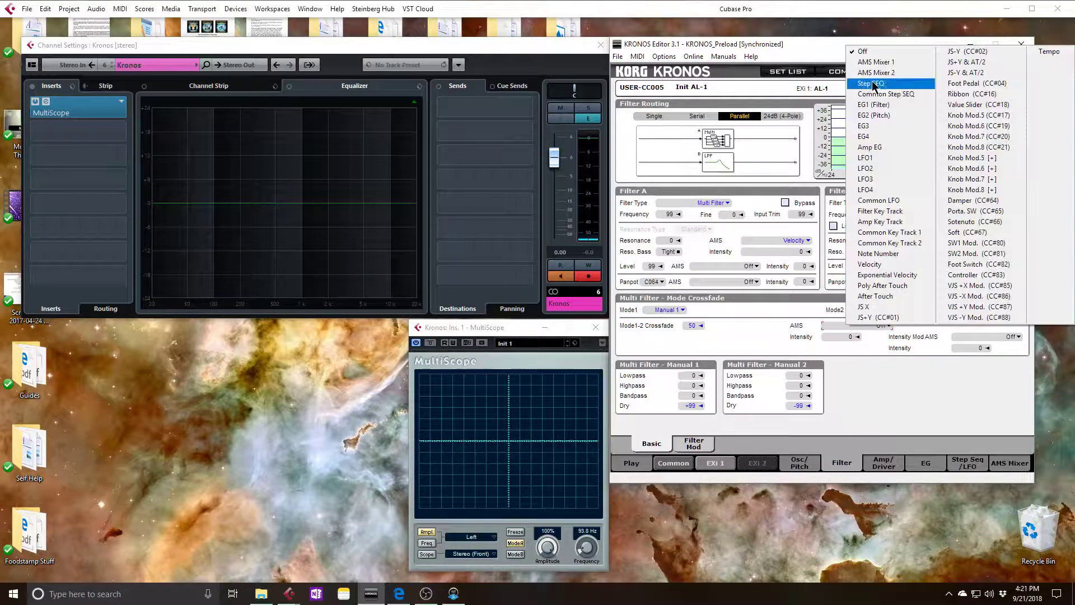
pyautogui.click(872, 83)
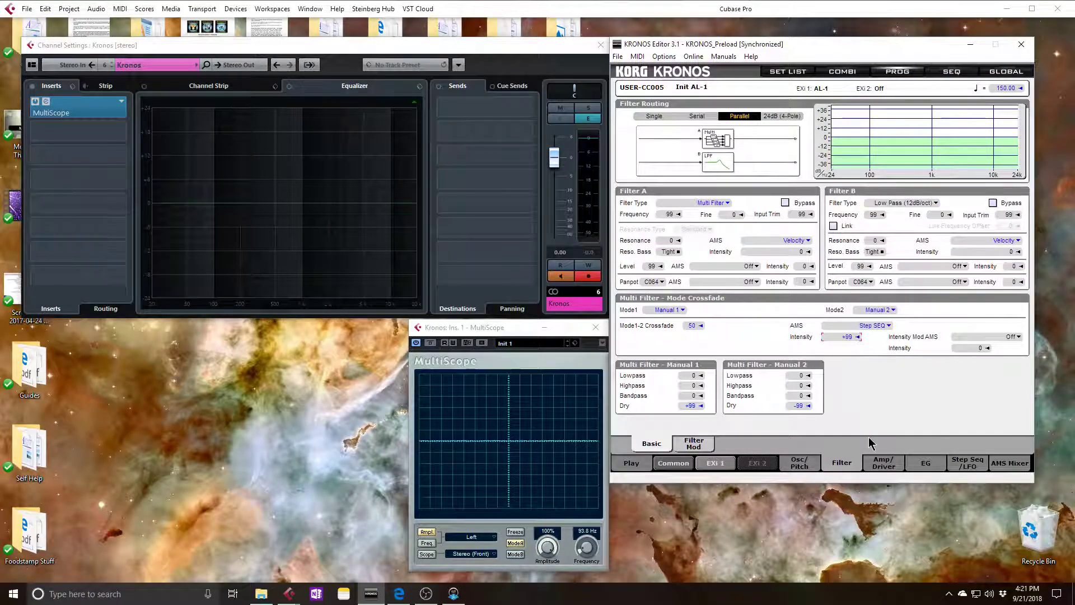
pyautogui.click(971, 464)
# Step: Set the step sequencer's End Step to 6 and turn off Key Sync
pyautogui.click(661, 443)
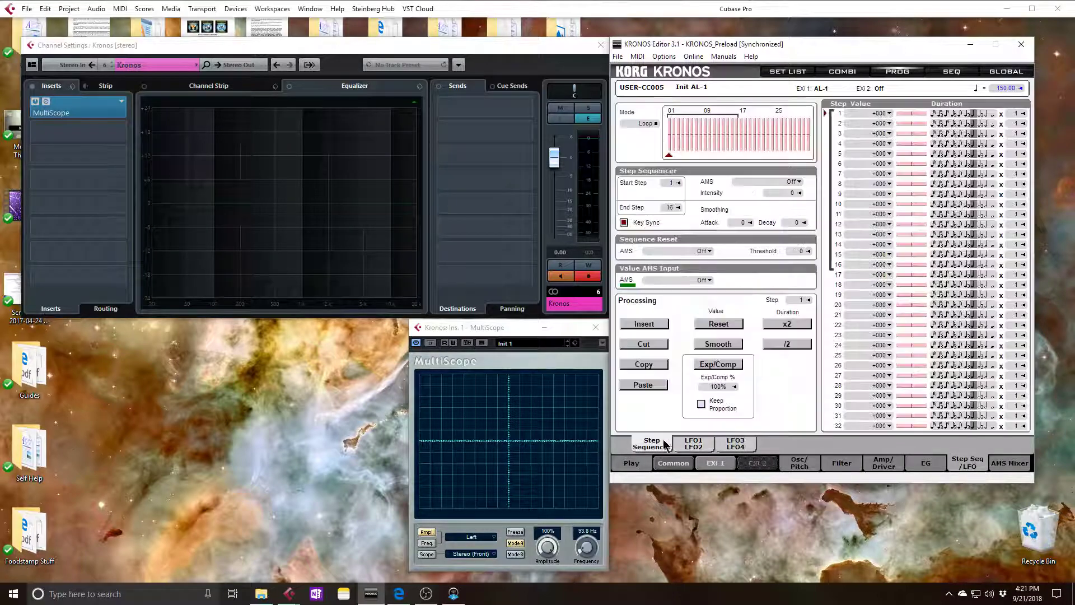
pyautogui.moveTo(666, 213)
pyautogui.mouseDown()
pyautogui.moveTo(671, 243)
pyautogui.moveTo(671, 230)
pyautogui.mouseUp()
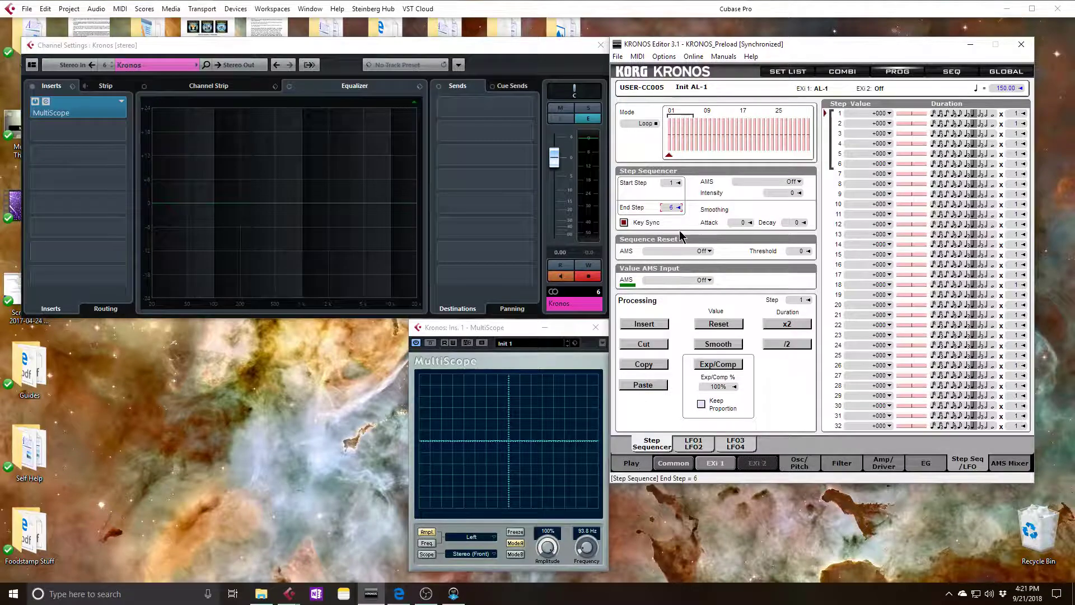
pyautogui.click(623, 223)
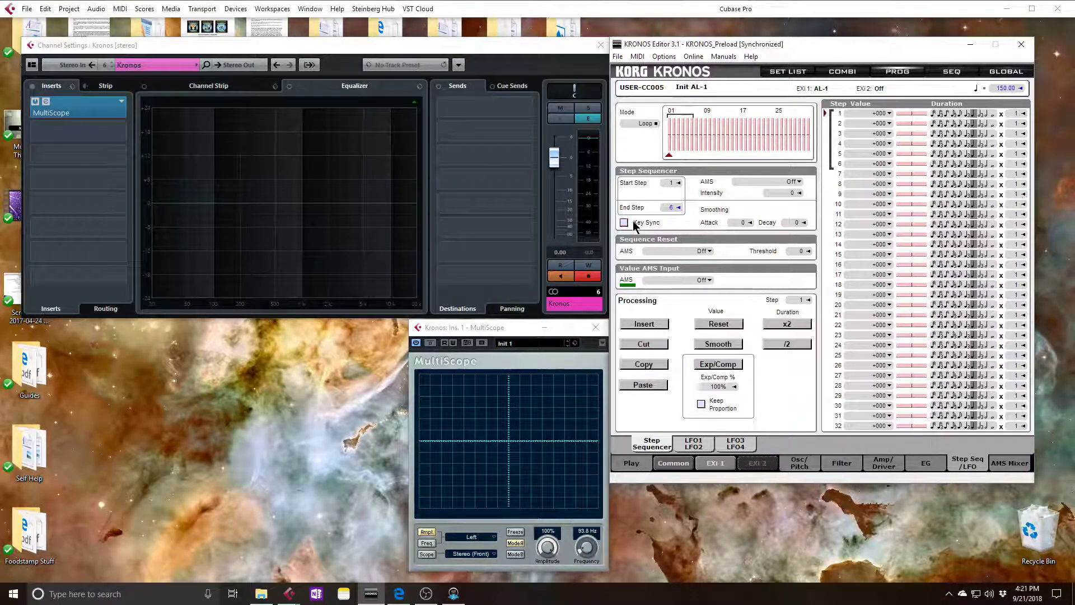
# Step: Set steps 1, 3 and 5 to +050
pyautogui.doubleClick(865, 111)
pyautogui.write('50')
pyautogui.press('Return')
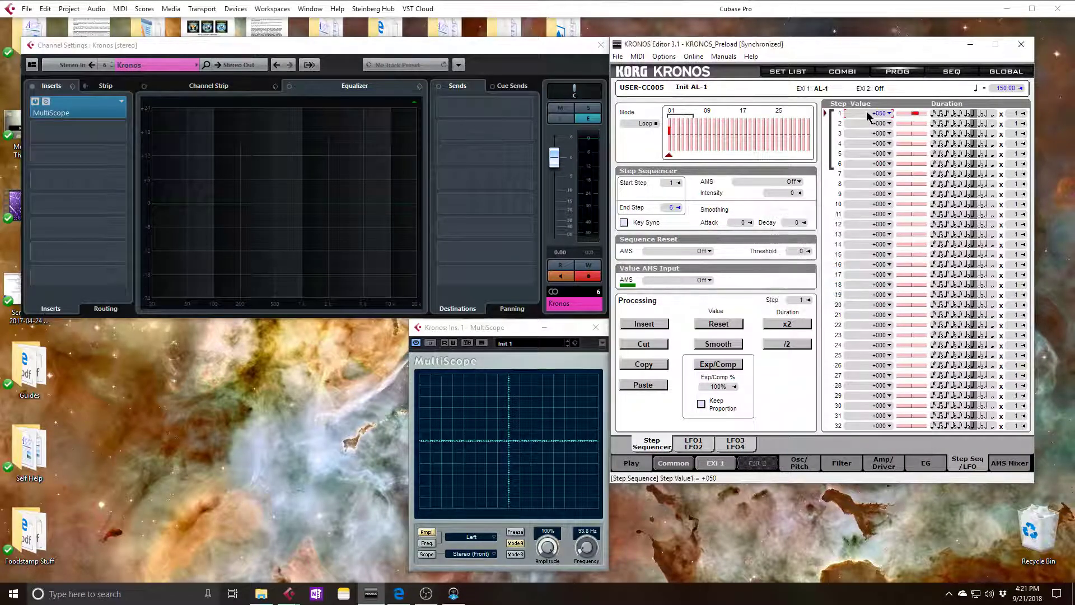
pyautogui.doubleClick(867, 129)
pyautogui.write('50')
pyautogui.press('Return')
pyautogui.doubleClick(869, 154)
pyautogui.write('50')
pyautogui.press('Return')
# Step: Set steps 2, 4 and 6 to -050
pyautogui.click(881, 126)
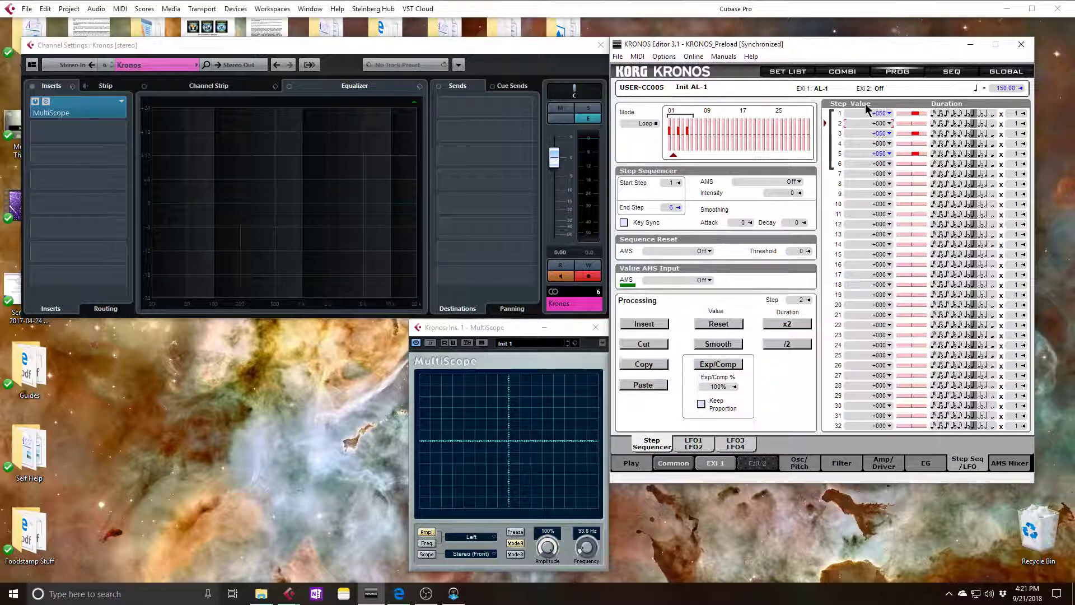
pyautogui.press('Return')
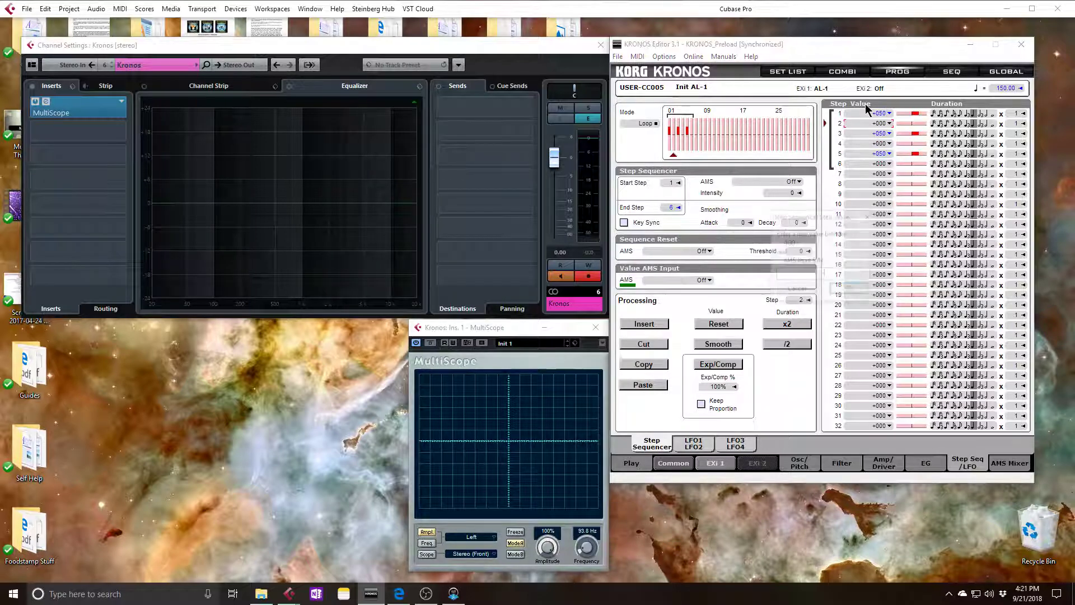
pyautogui.press('Return')
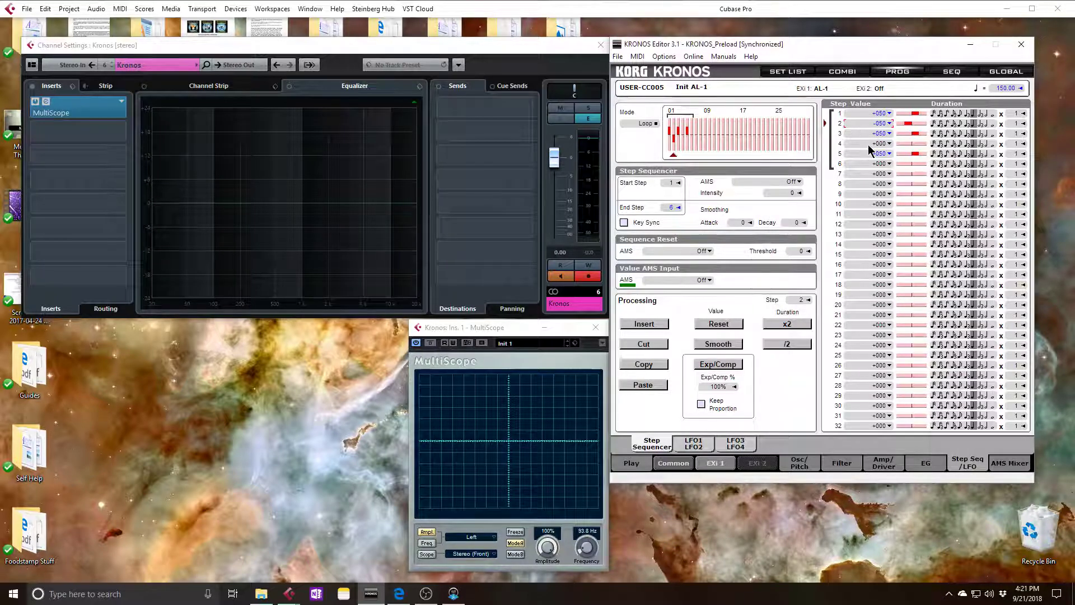
pyautogui.press('Return')
pyautogui.write('-50')
pyautogui.press('Return')
pyautogui.click(869, 163)
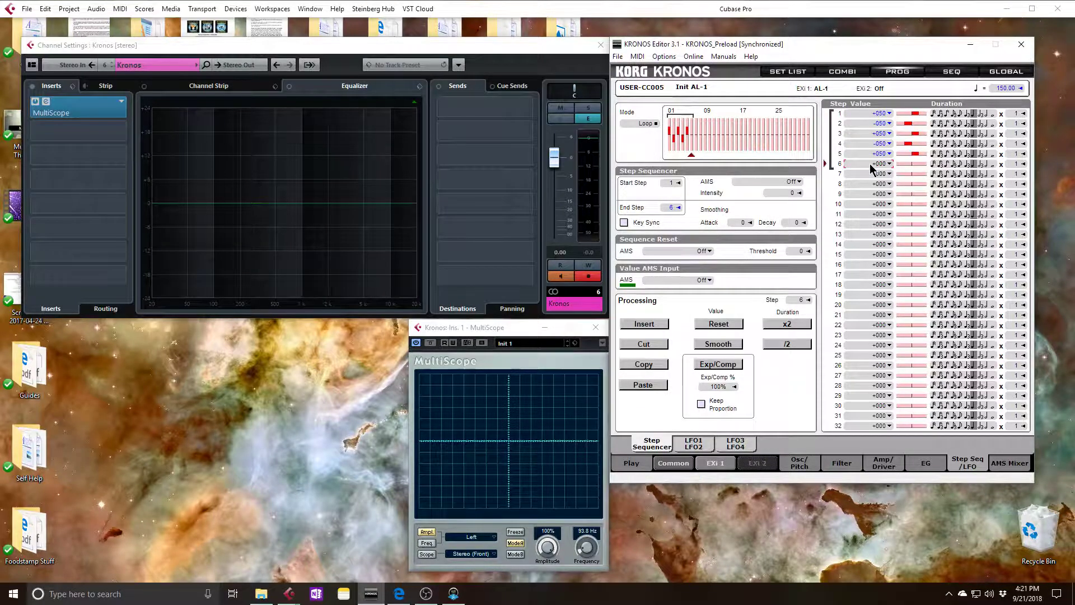
pyautogui.press('Return')
pyautogui.write('-50')
pyautogui.press('Return')
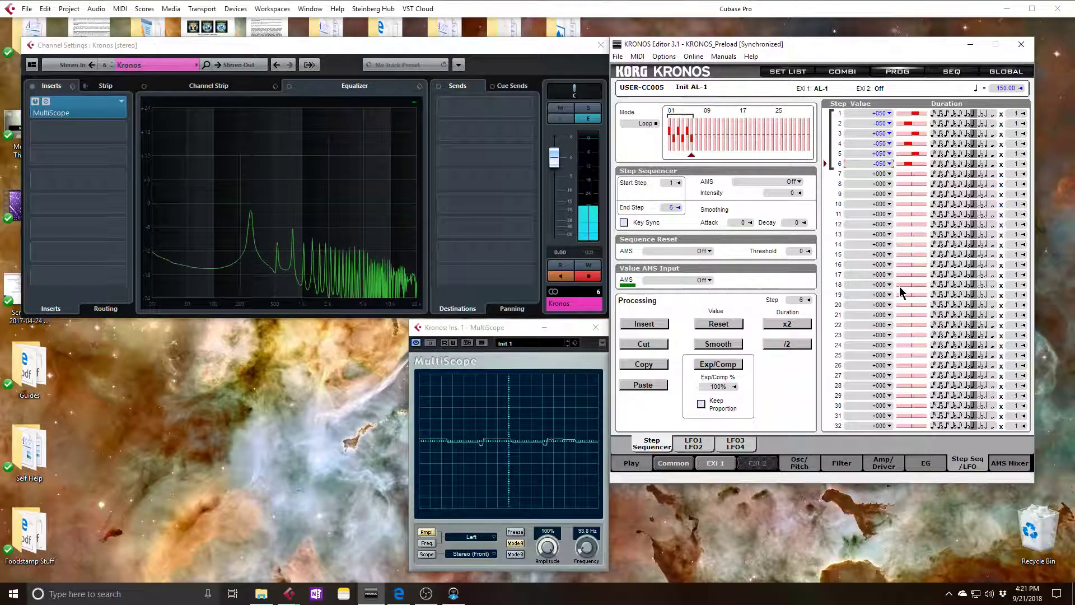
pyautogui.click(967, 126)
pyautogui.click(969, 133)
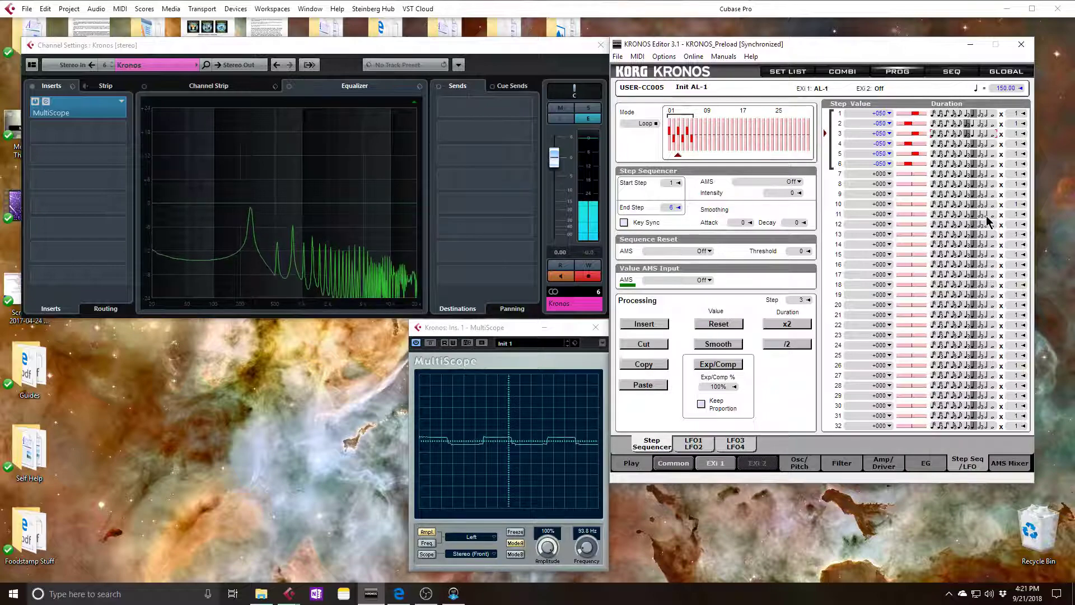
# Step: Sweep Filter B's low-pass cutoff down and up, leaving it at 50
pyautogui.click(843, 463)
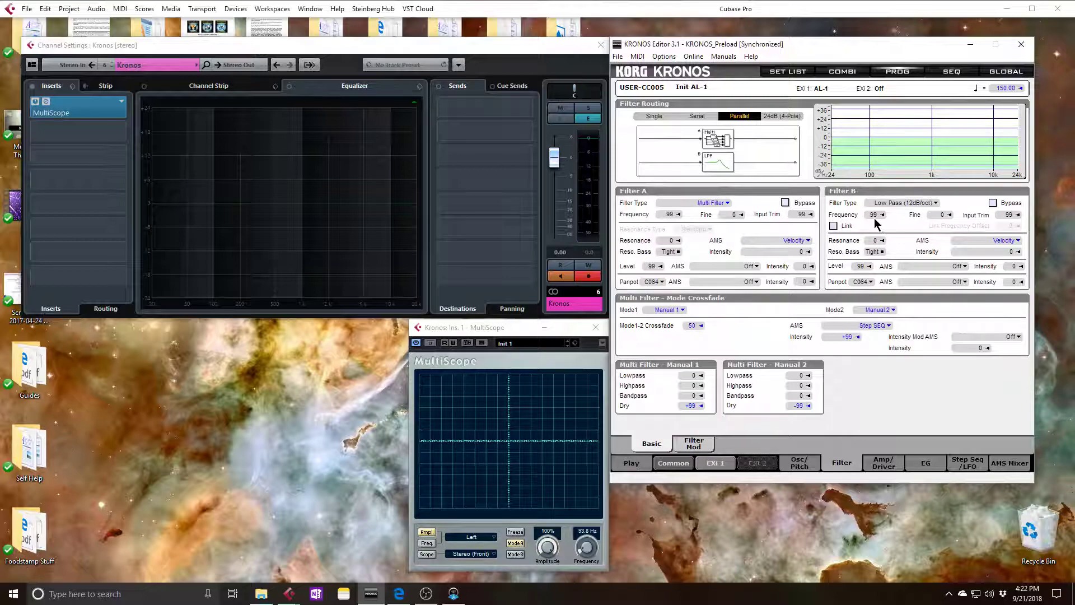
pyautogui.moveTo(871, 218); pyautogui.dragTo(848, 355)
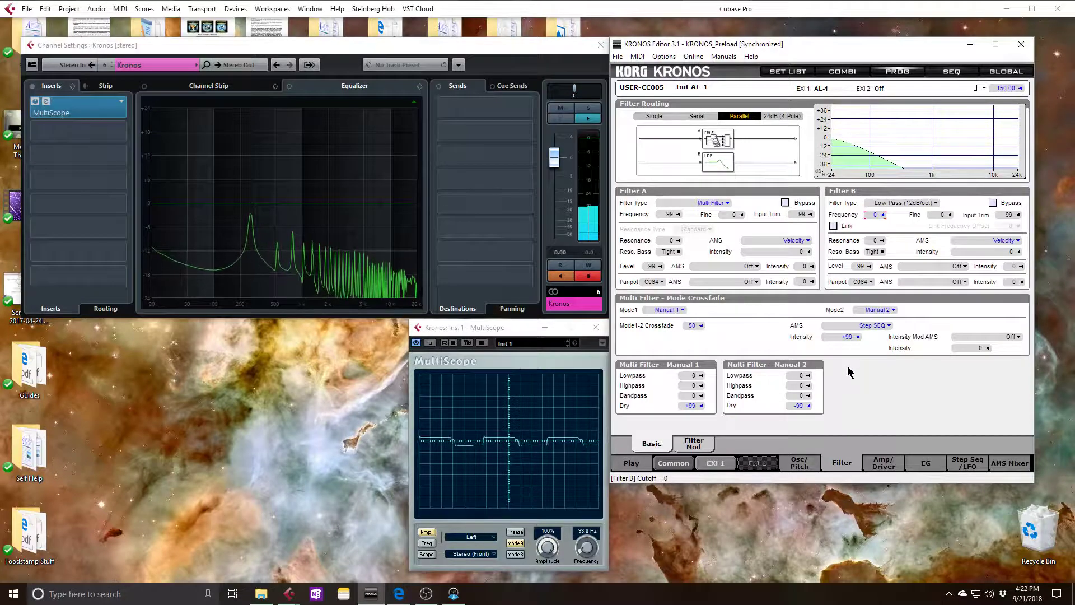
pyautogui.moveTo(877, 220)
pyautogui.mouseDown()
pyautogui.moveTo(886, 88)
pyautogui.moveTo(864, 252)
pyautogui.mouseUp()
pyautogui.click(875, 217)
pyautogui.moveTo(876, 219); pyautogui.dragTo(871, 140)
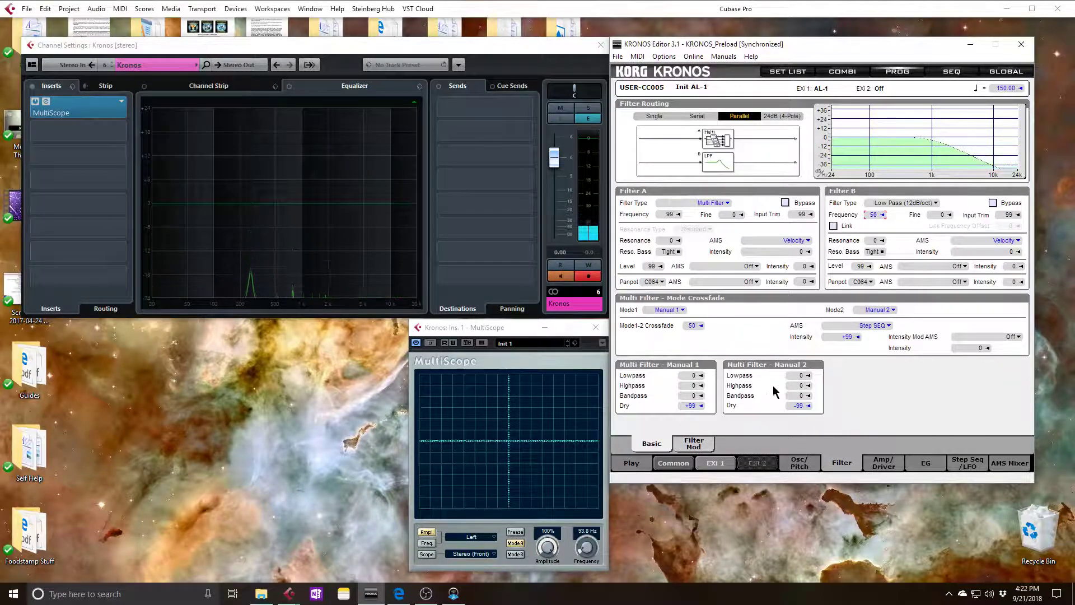
pyautogui.click(693, 442)
# Step: Modulate Filter B with LFO 3 at +50 intensity
pyautogui.click(922, 318)
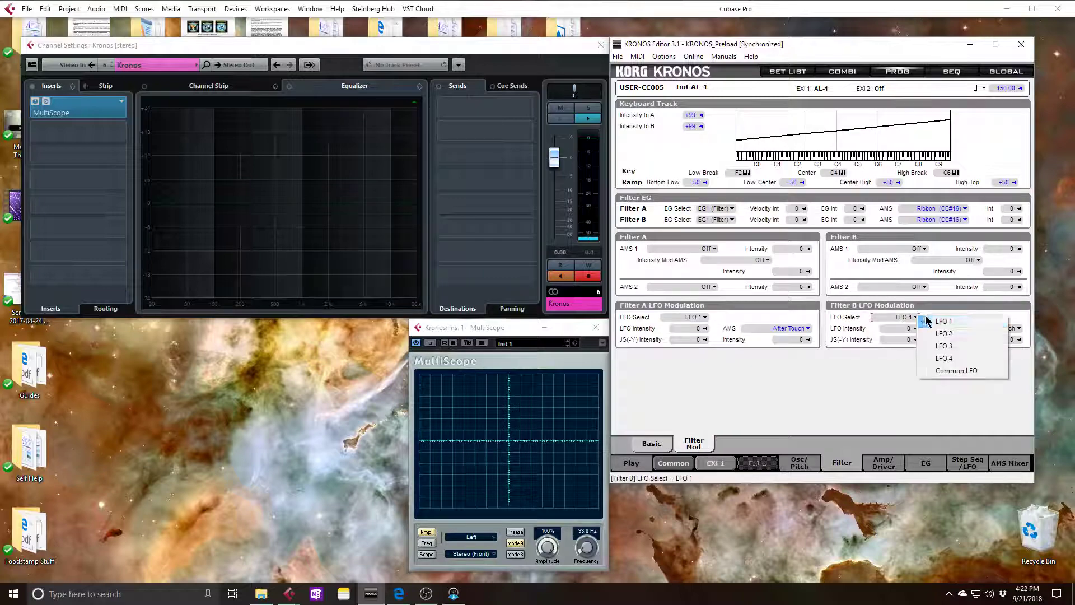
pyautogui.click(944, 346)
pyautogui.moveTo(904, 329); pyautogui.dragTo(896, 269)
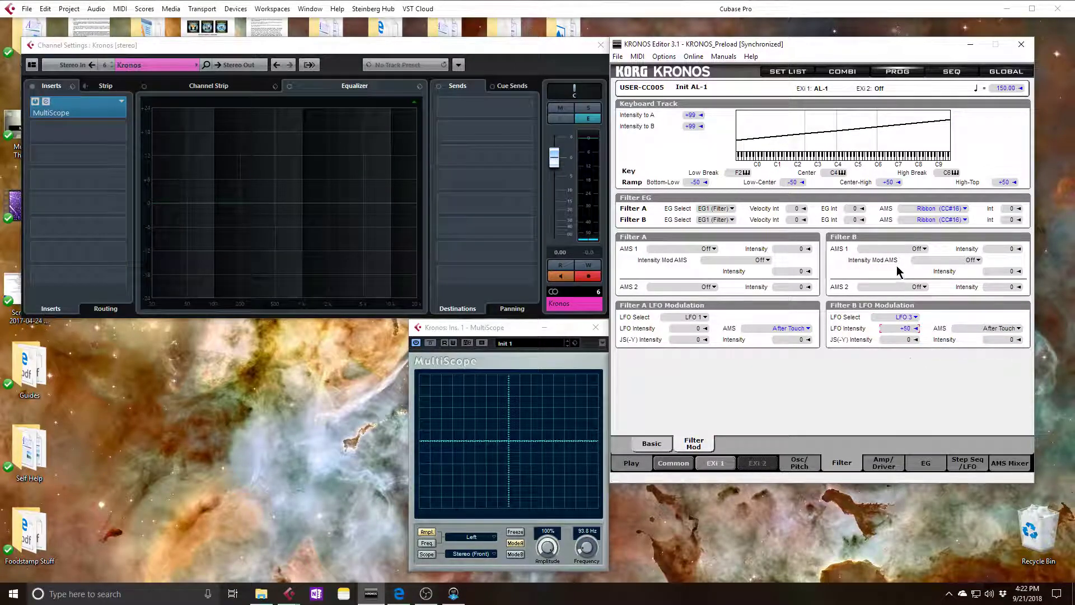
# Step: Sync LFO 3 to MIDI tempo and choose its base note
pyautogui.click(979, 464)
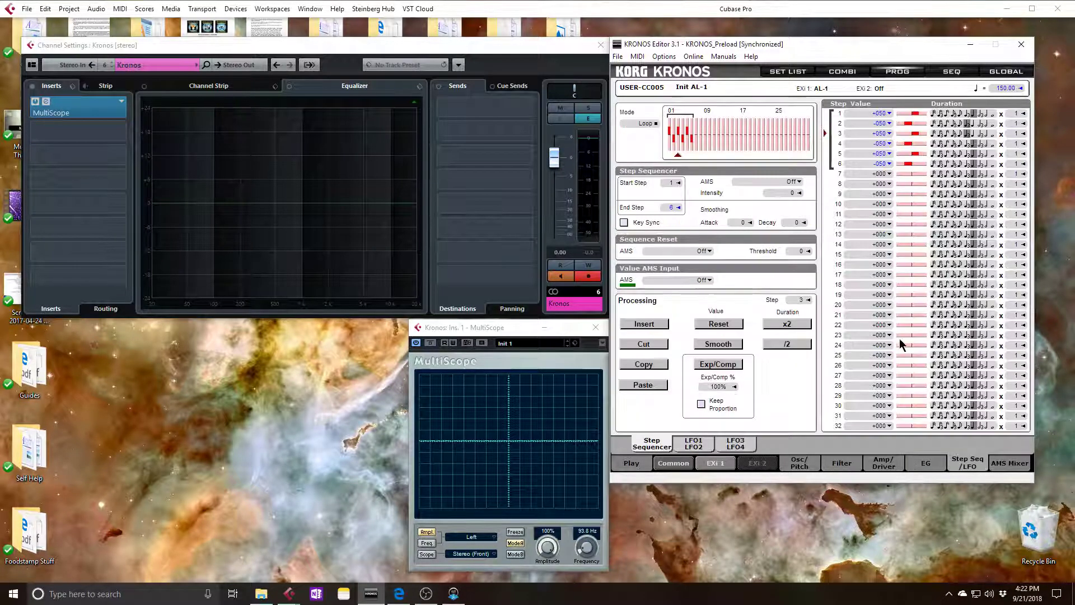
pyautogui.click(734, 444)
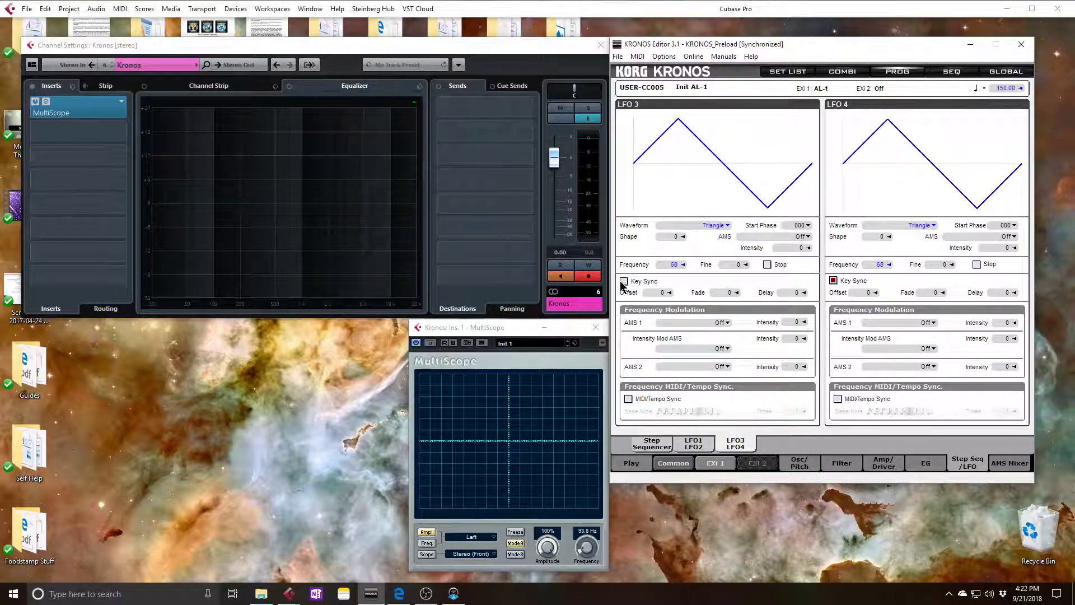
pyautogui.click(629, 399)
pyautogui.click(720, 412)
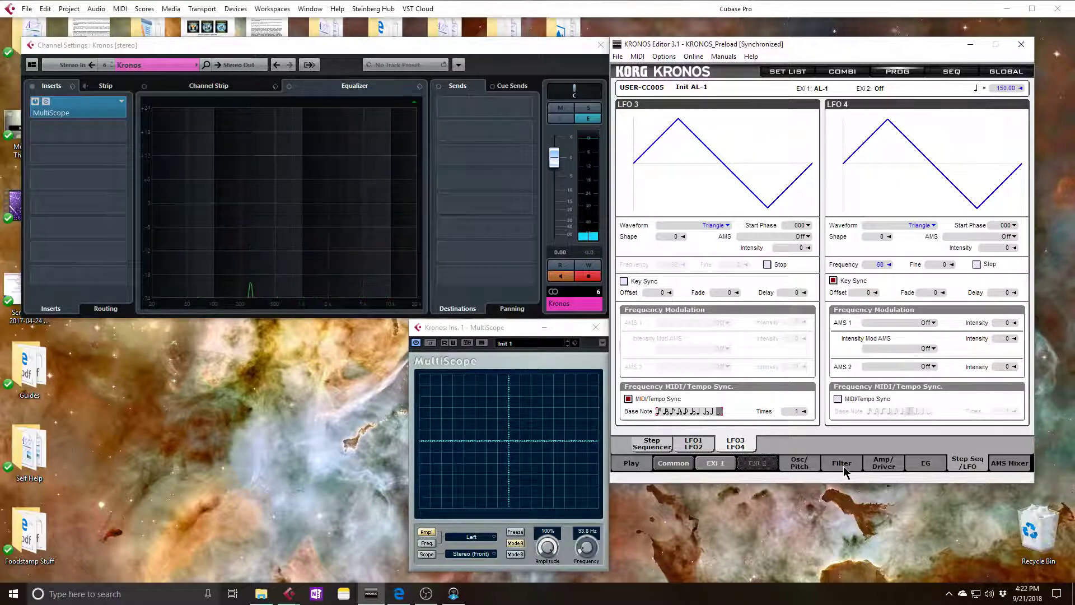
pyautogui.click(884, 464)
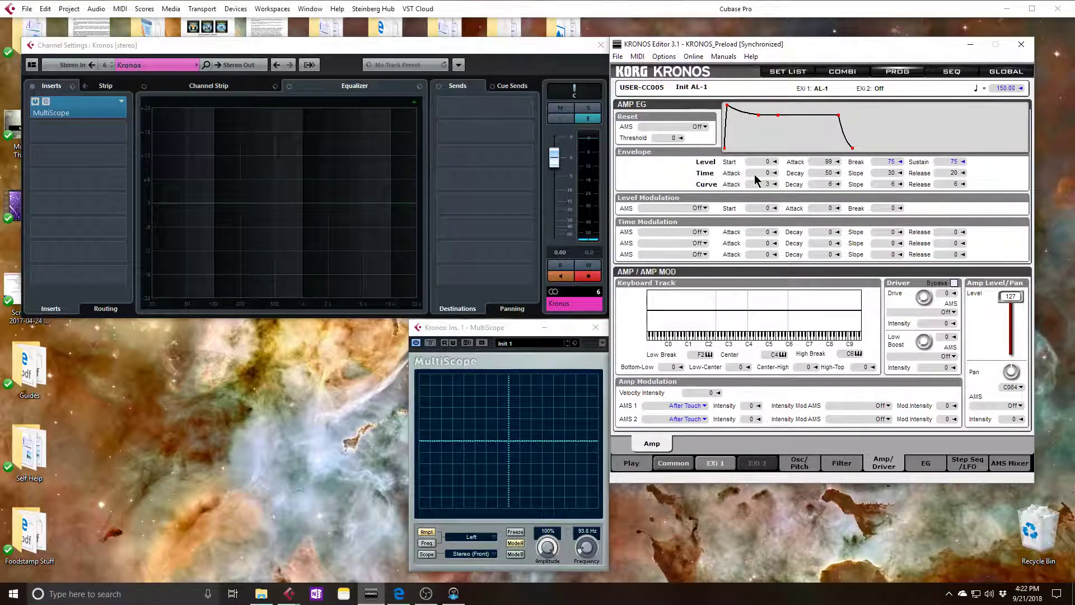
# Step: Lengthen the Amp EG attack to 49 and the release to 79
pyautogui.moveTo(760, 173); pyautogui.dragTo(764, 117)
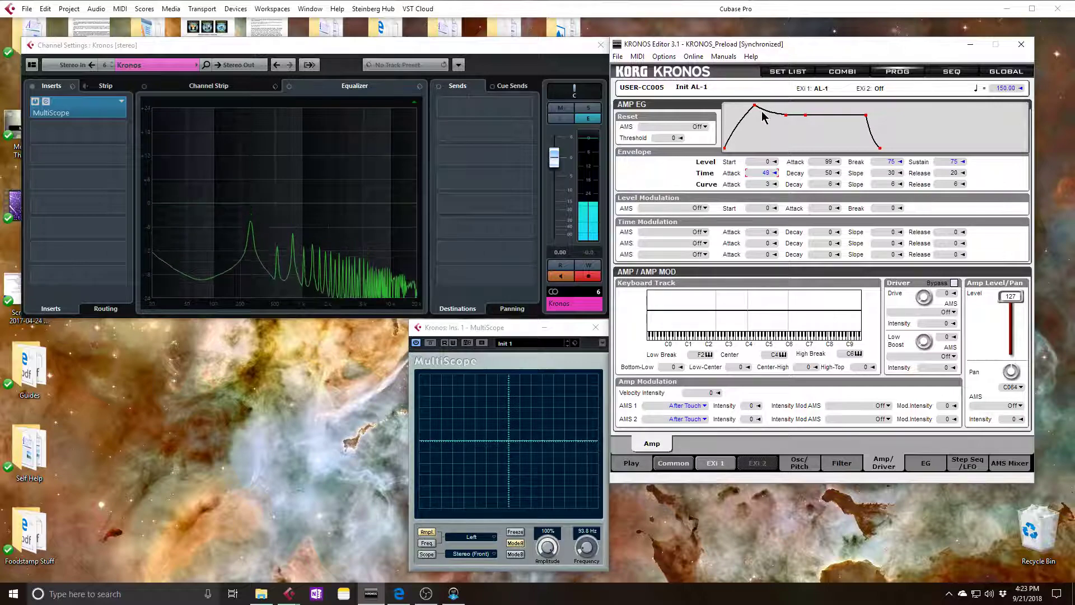
pyautogui.moveTo(937, 176); pyautogui.dragTo(940, 99)
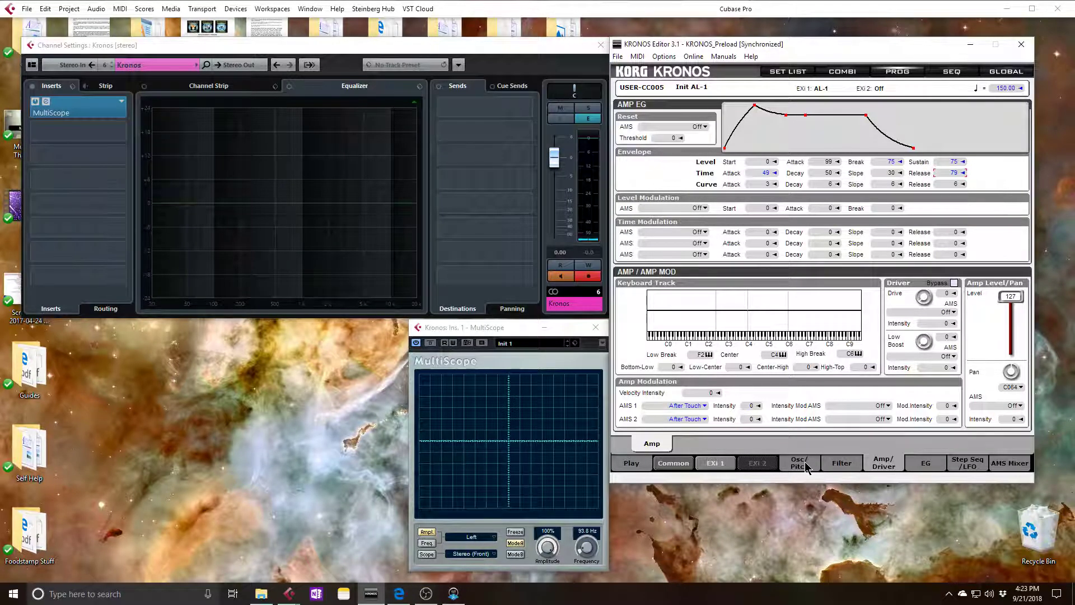
pyautogui.click(673, 463)
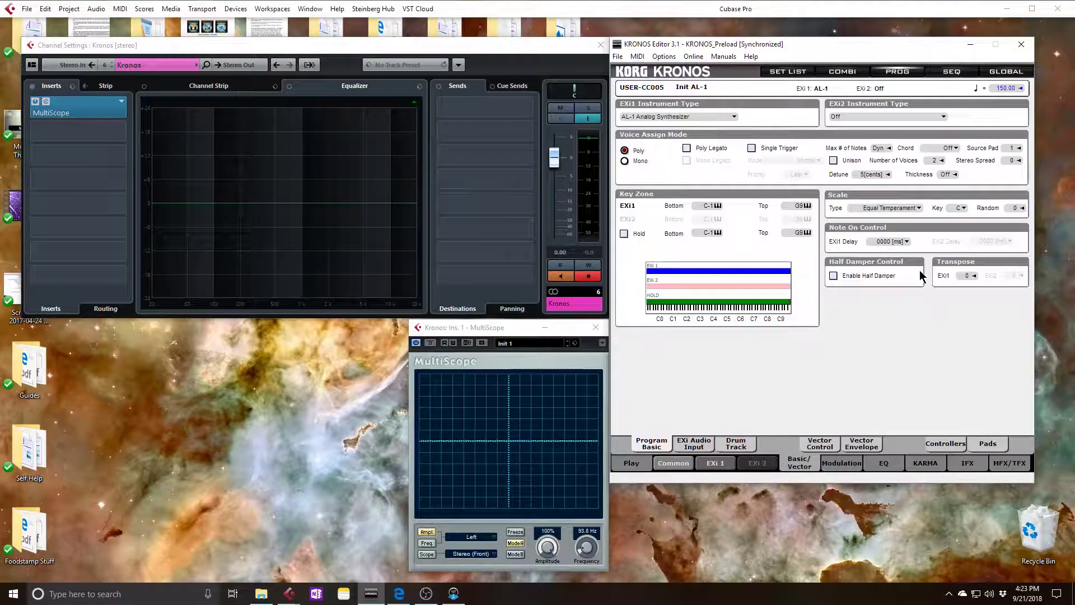
# Step: Turn on Unison with 7 cents detune and Stereo Spread 29
pyautogui.click(833, 161)
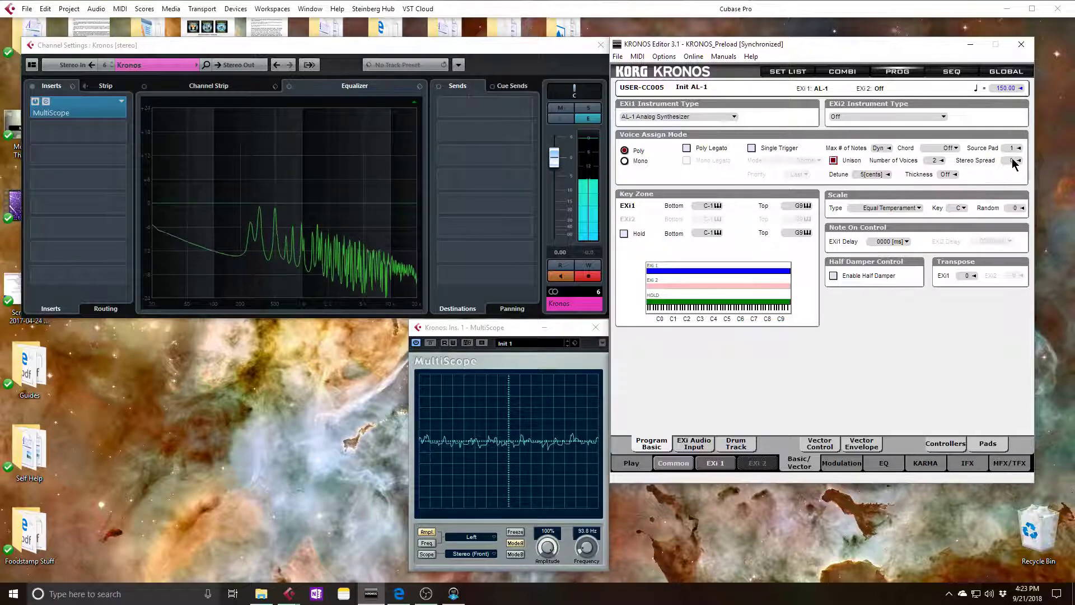
pyautogui.moveTo(1009, 162); pyautogui.dragTo(1005, 123)
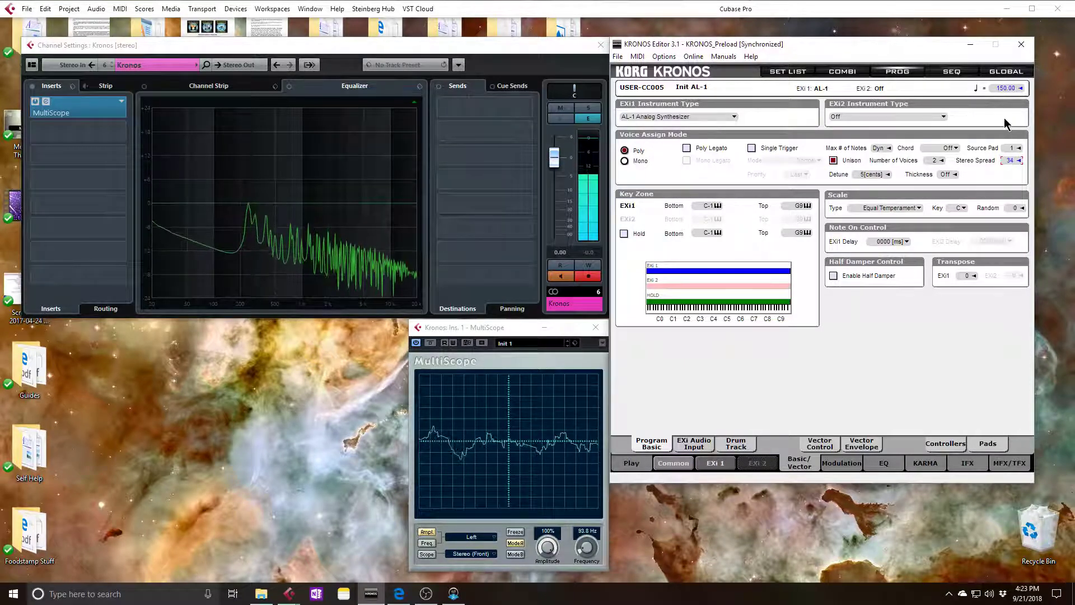
pyautogui.moveTo(872, 178)
pyautogui.mouseDown()
pyautogui.moveTo(872, 163)
pyautogui.moveTo(865, 174)
pyautogui.mouseUp()
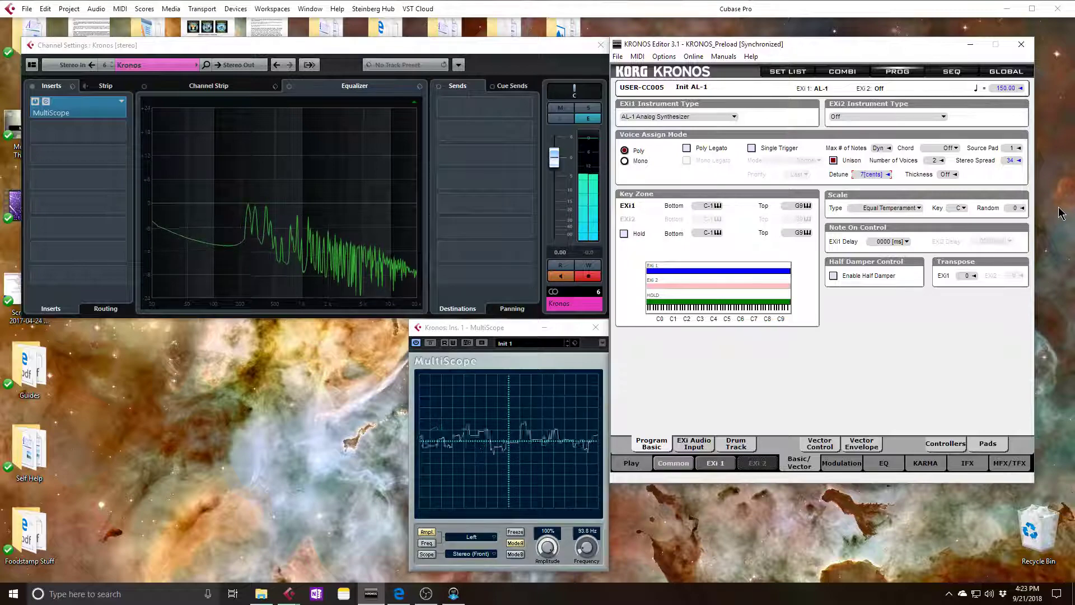
pyautogui.click(1010, 160)
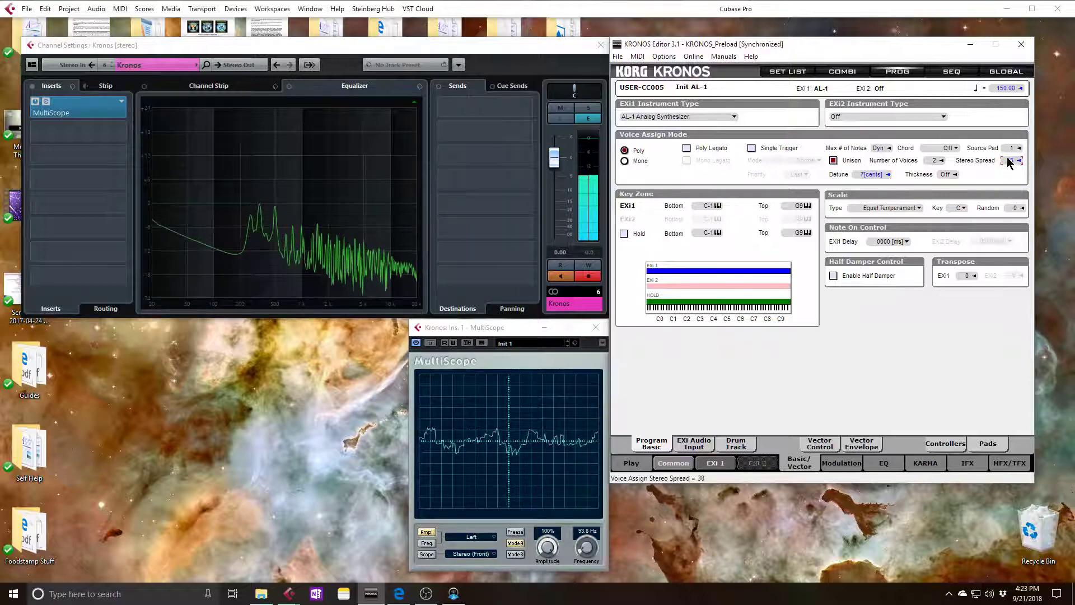
pyautogui.moveTo(1008, 163); pyautogui.dragTo(1006, 162)
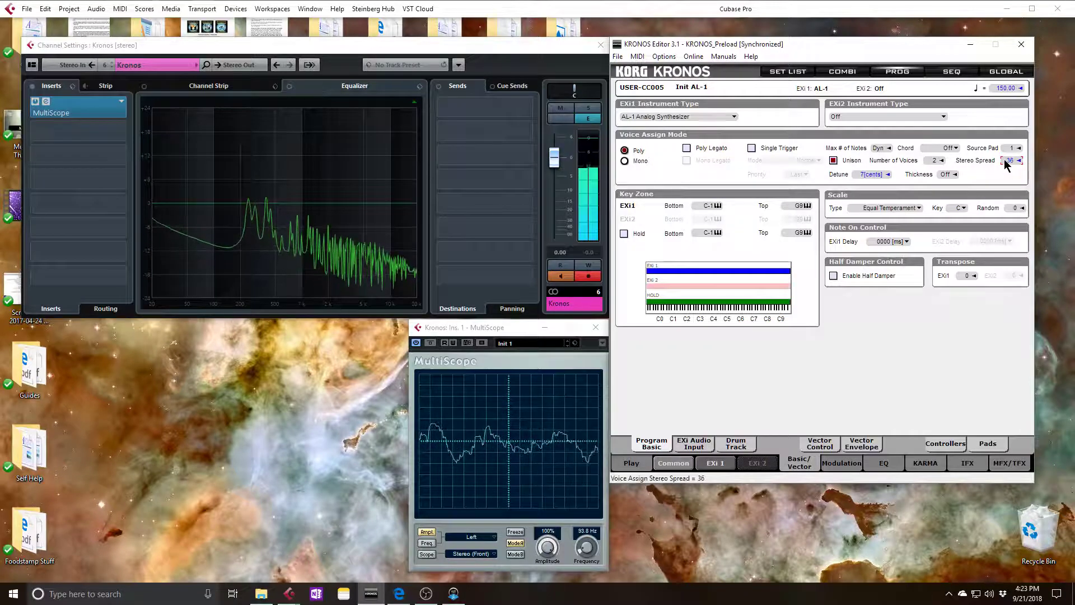
pyautogui.moveTo(1009, 164); pyautogui.dragTo(1009, 167)
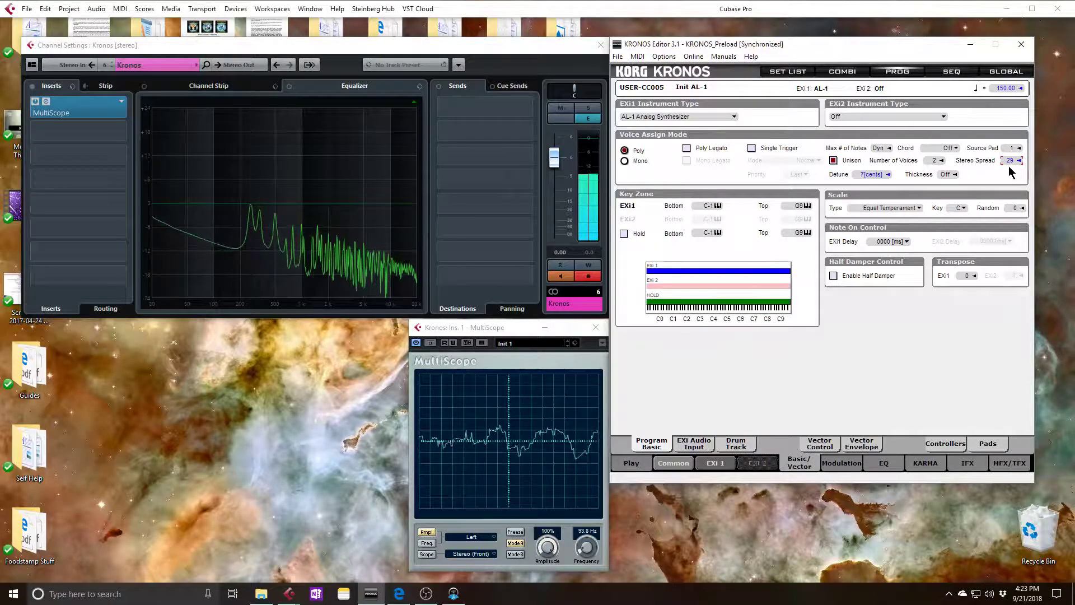
pyautogui.click(965, 463)
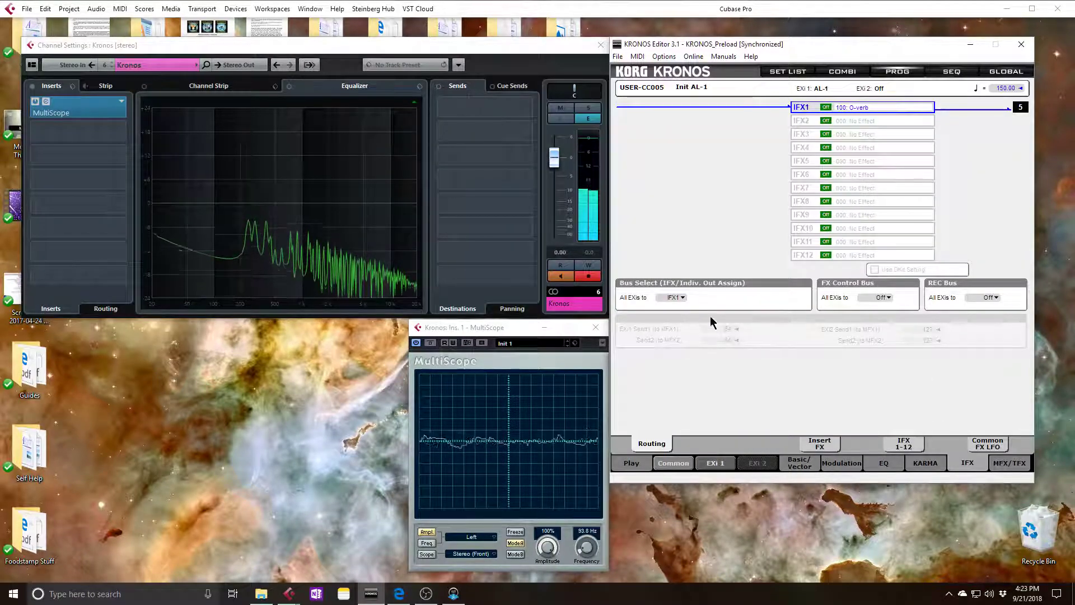
# Step: Switch on insert effect IFX 1 (O-verb) in the Insert FX list
pyautogui.click(827, 446)
pyautogui.click(653, 123)
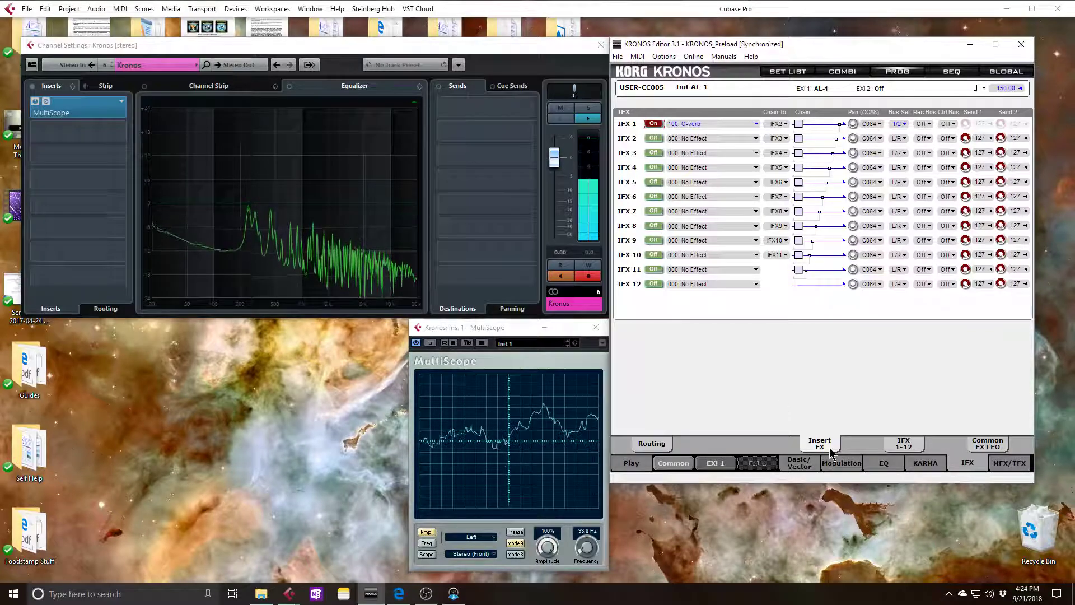
# Step: Review the EXi 1, Filter, Mixer and OSC Basic pages, then bring OBS to the front
pyautogui.click(717, 466)
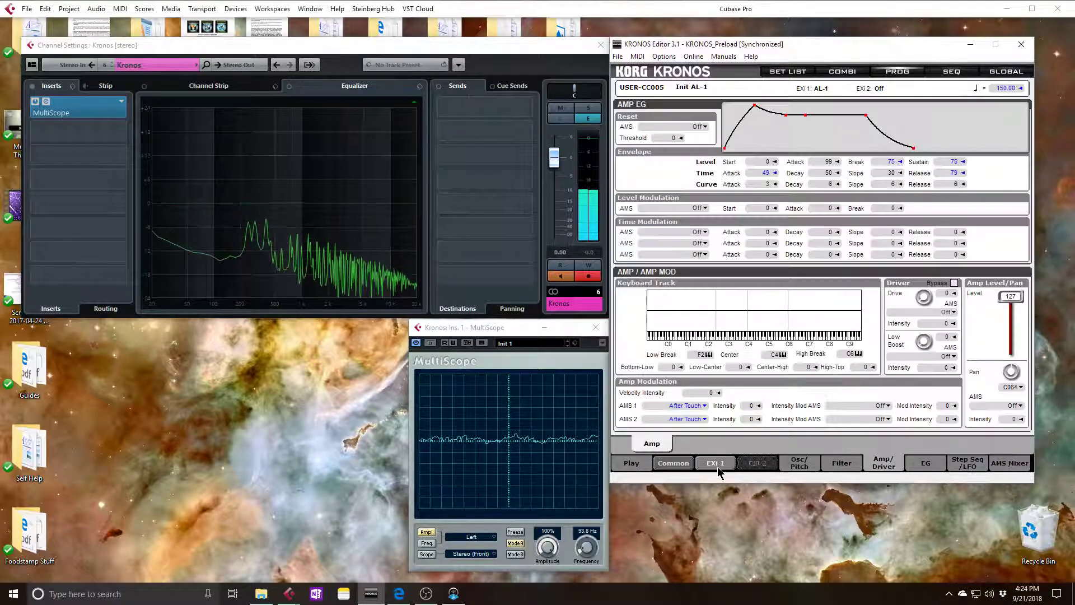
pyautogui.click(841, 463)
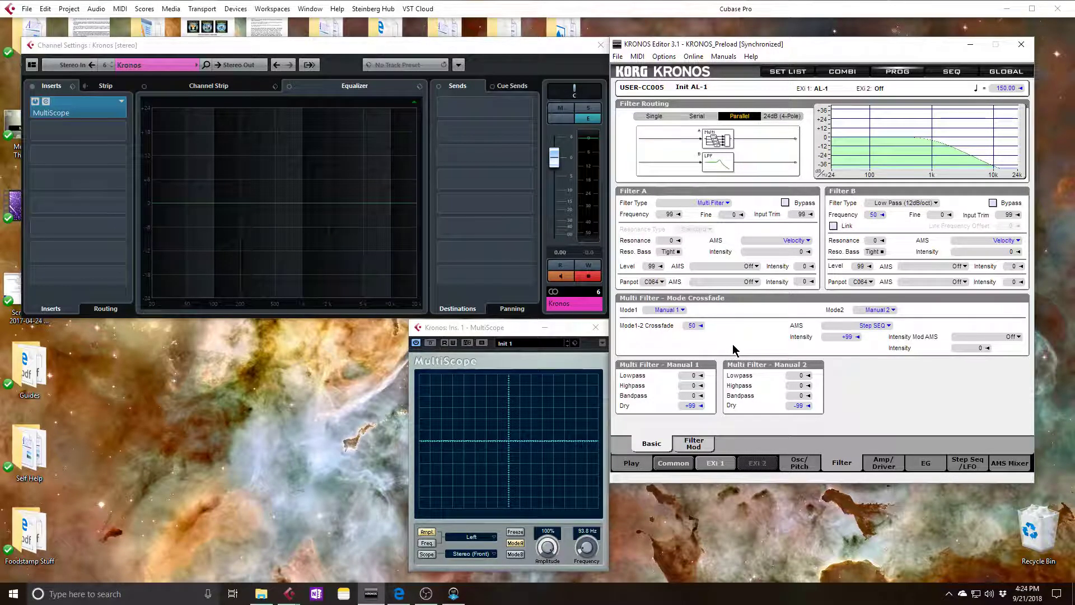
pyautogui.click(802, 466)
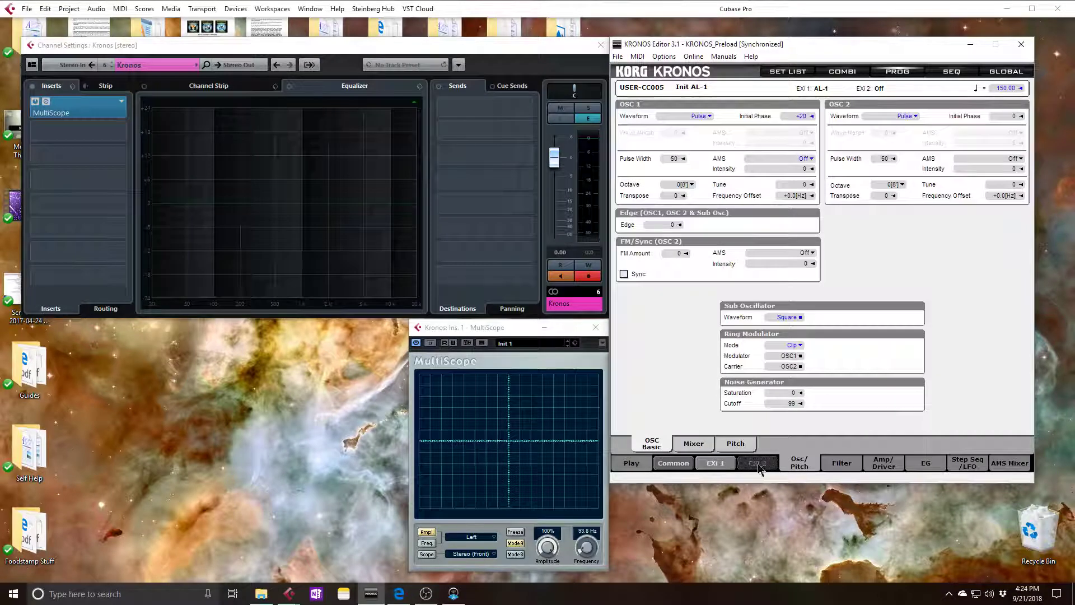
pyautogui.click(692, 445)
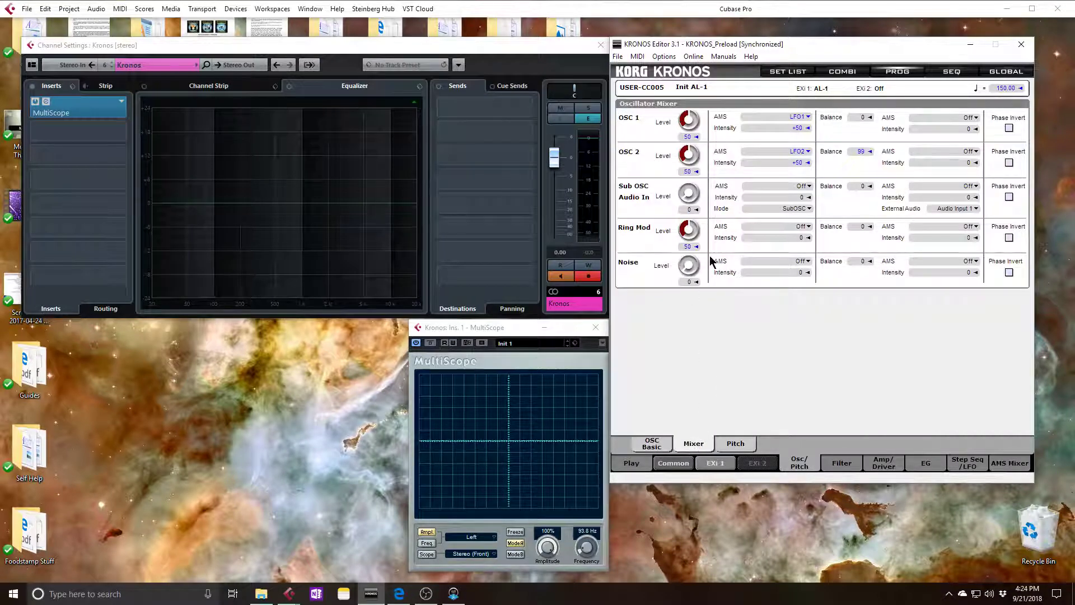
pyautogui.click(659, 444)
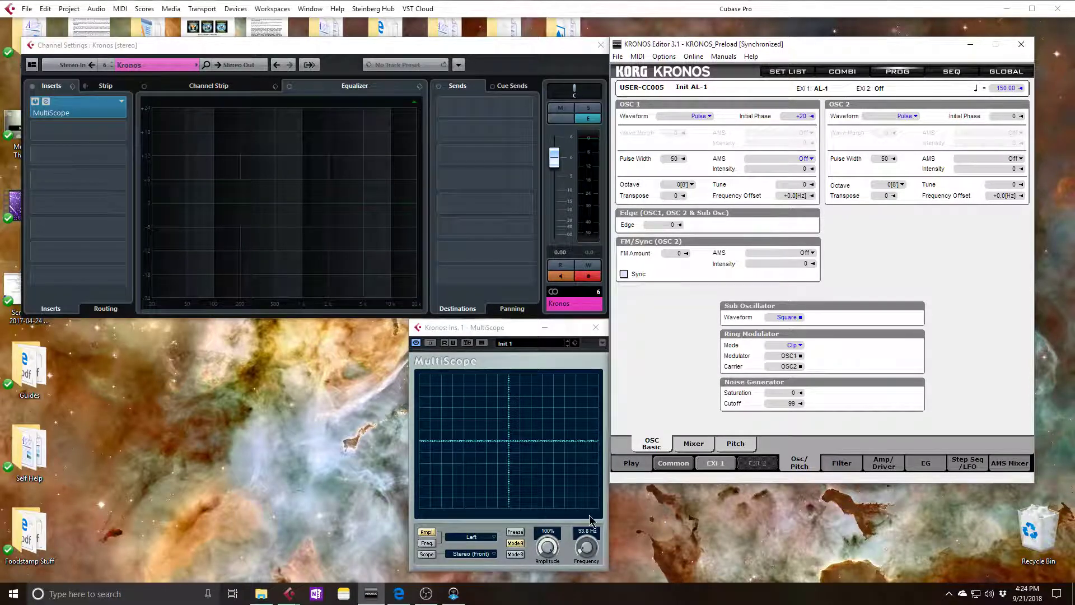
pyautogui.click(426, 594)
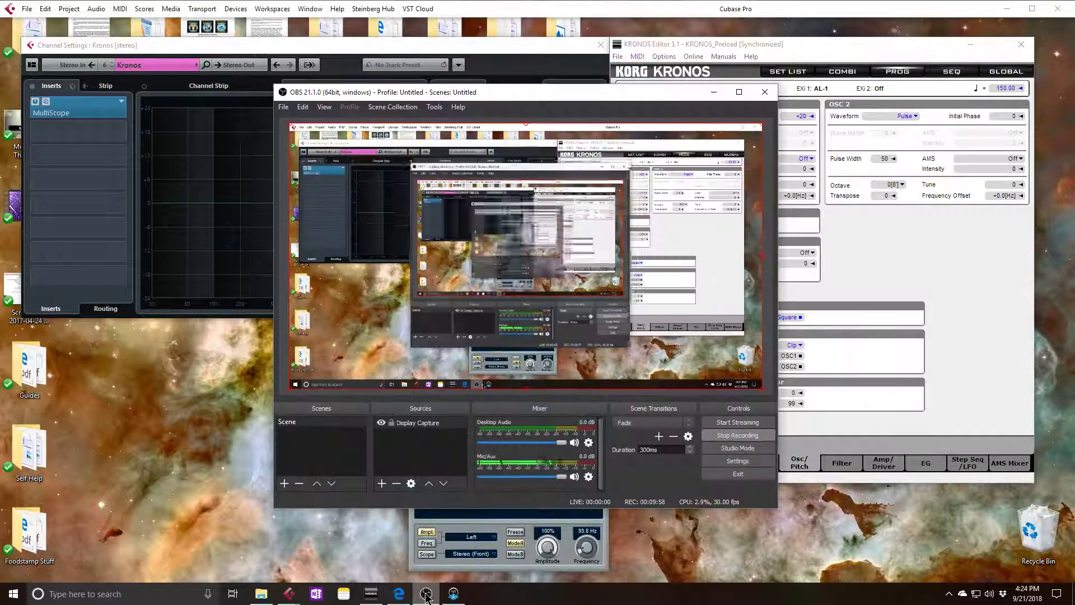